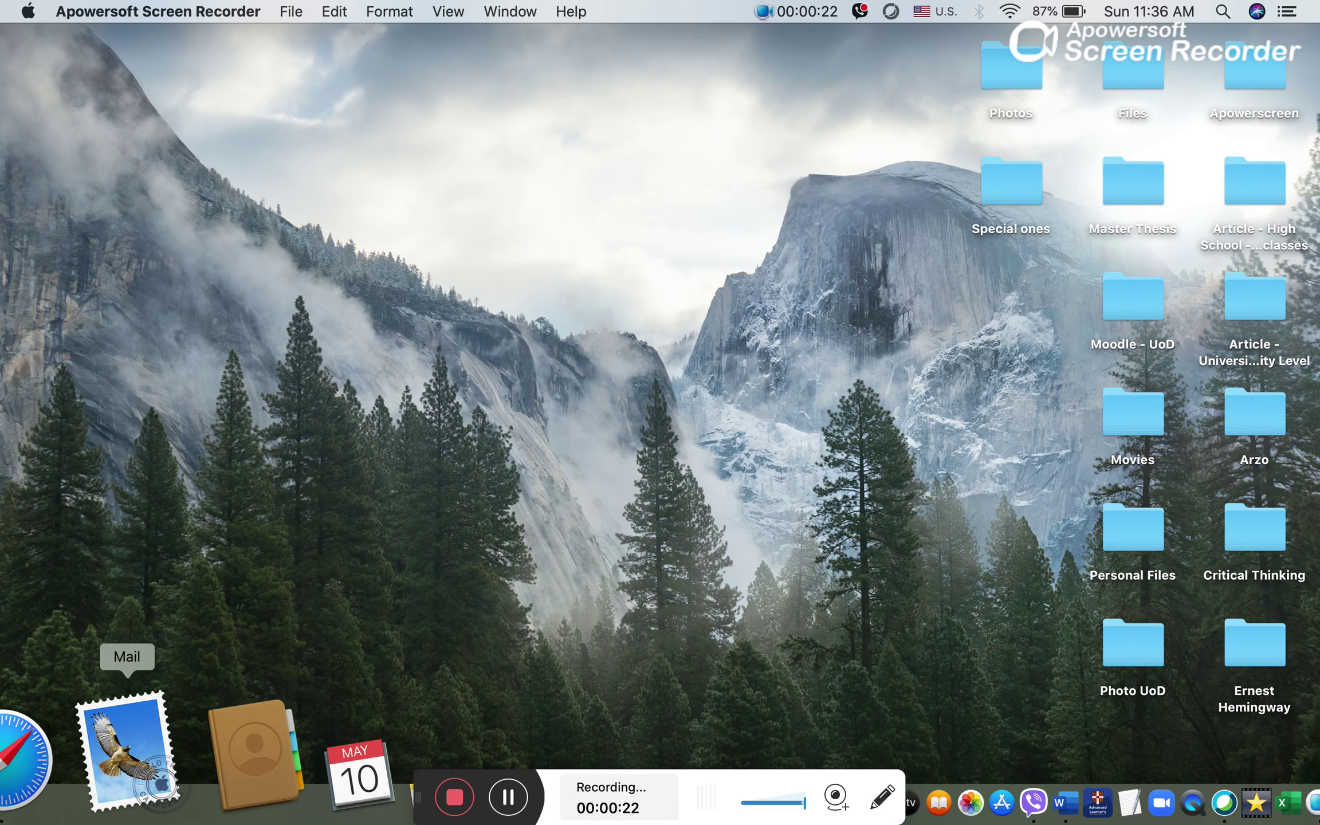
Launch Safari full screen, search Google for gmail and open the Gmail inbox
{"action": "left_click", "coordinate": [113, 806]}
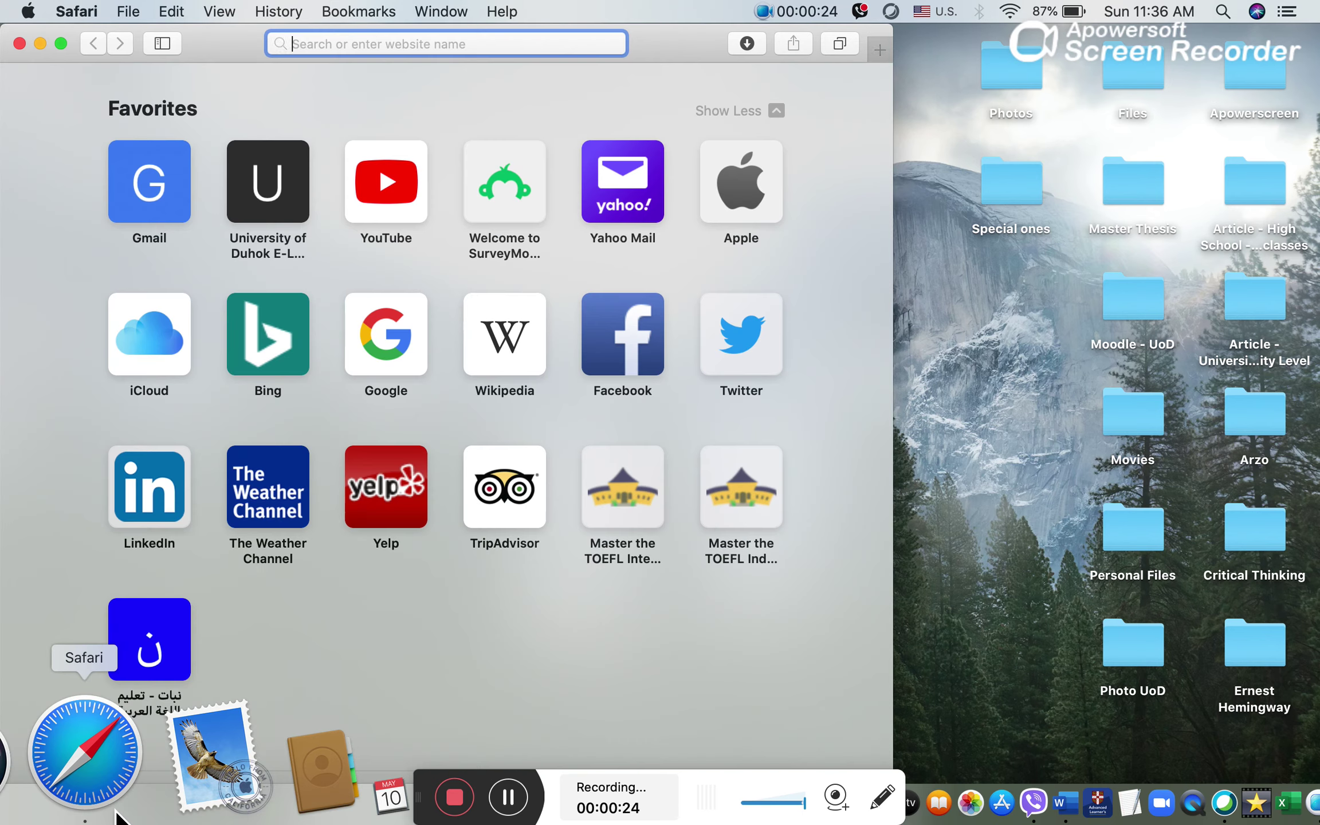
{"action": "left_click", "coordinate": [63, 50]}
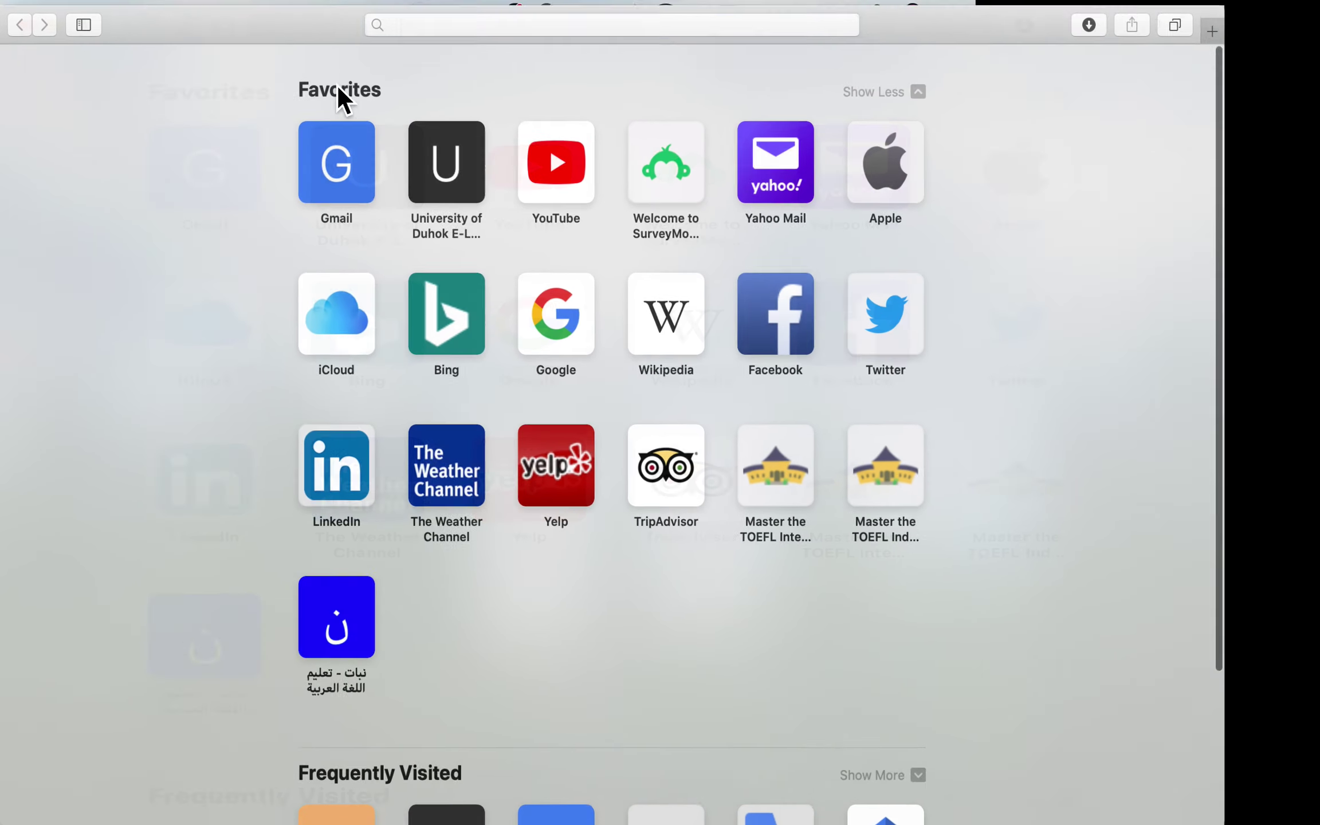
{"action": "type", "text": "gmail"}
{"action": "key", "text": "Return"}
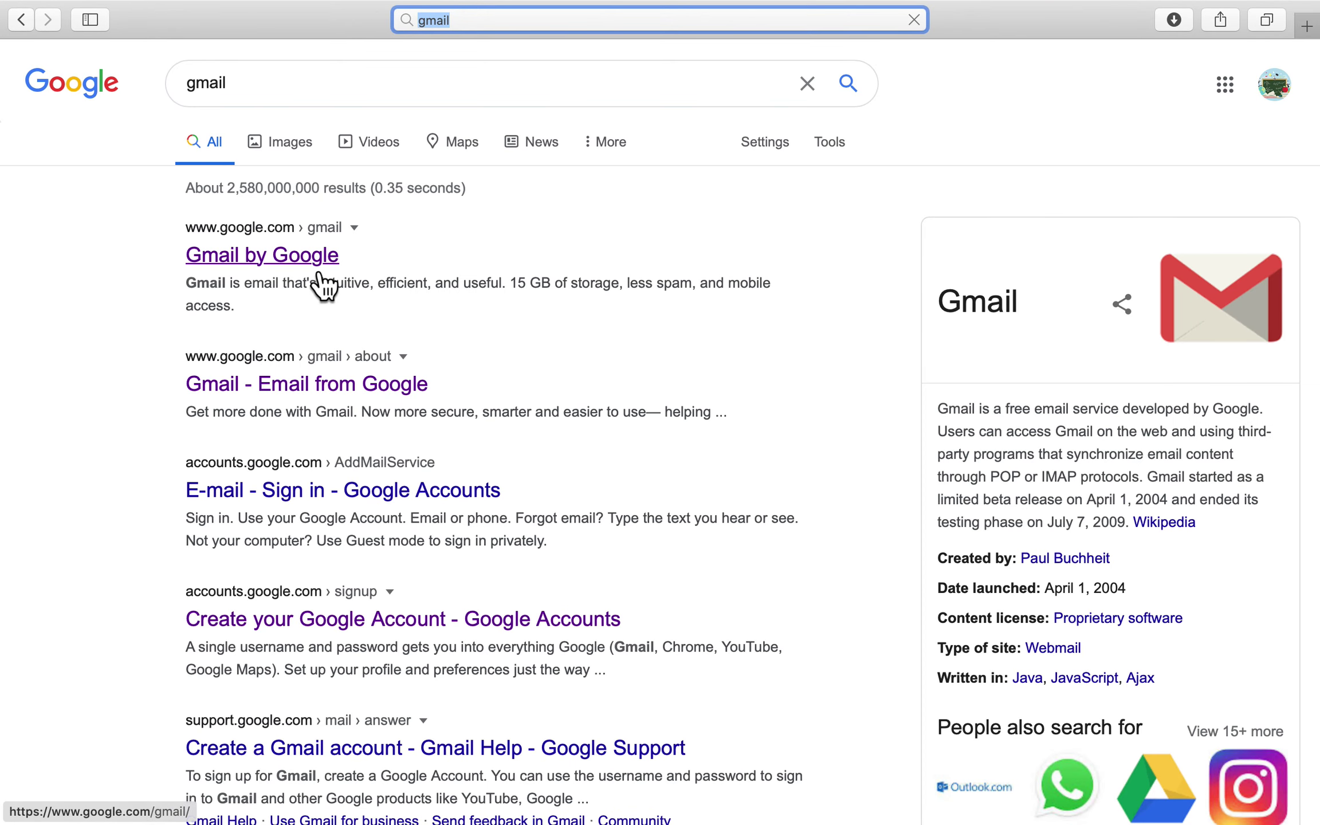
{"action": "left_click", "coordinate": [320, 270]}
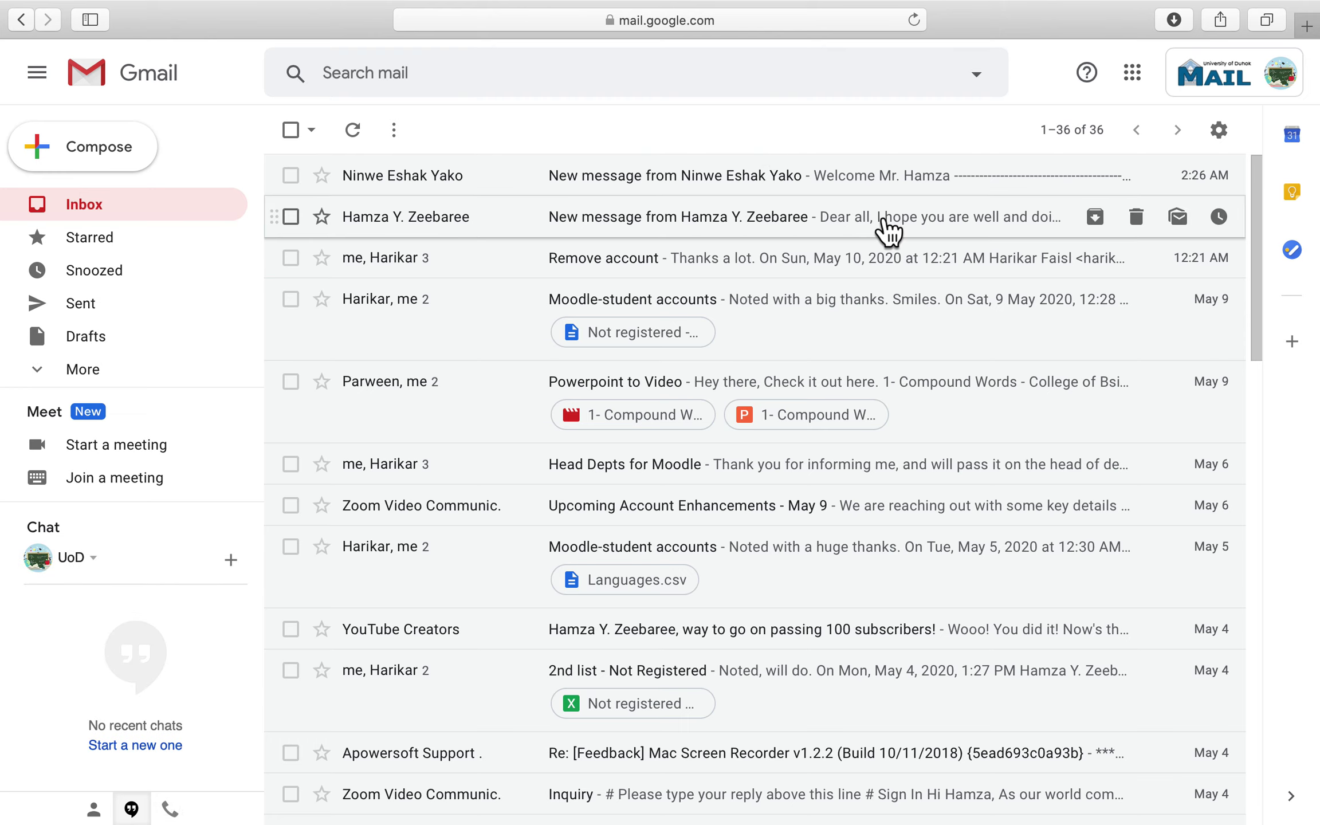
{"action": "left_click", "coordinate": [1143, 91]}
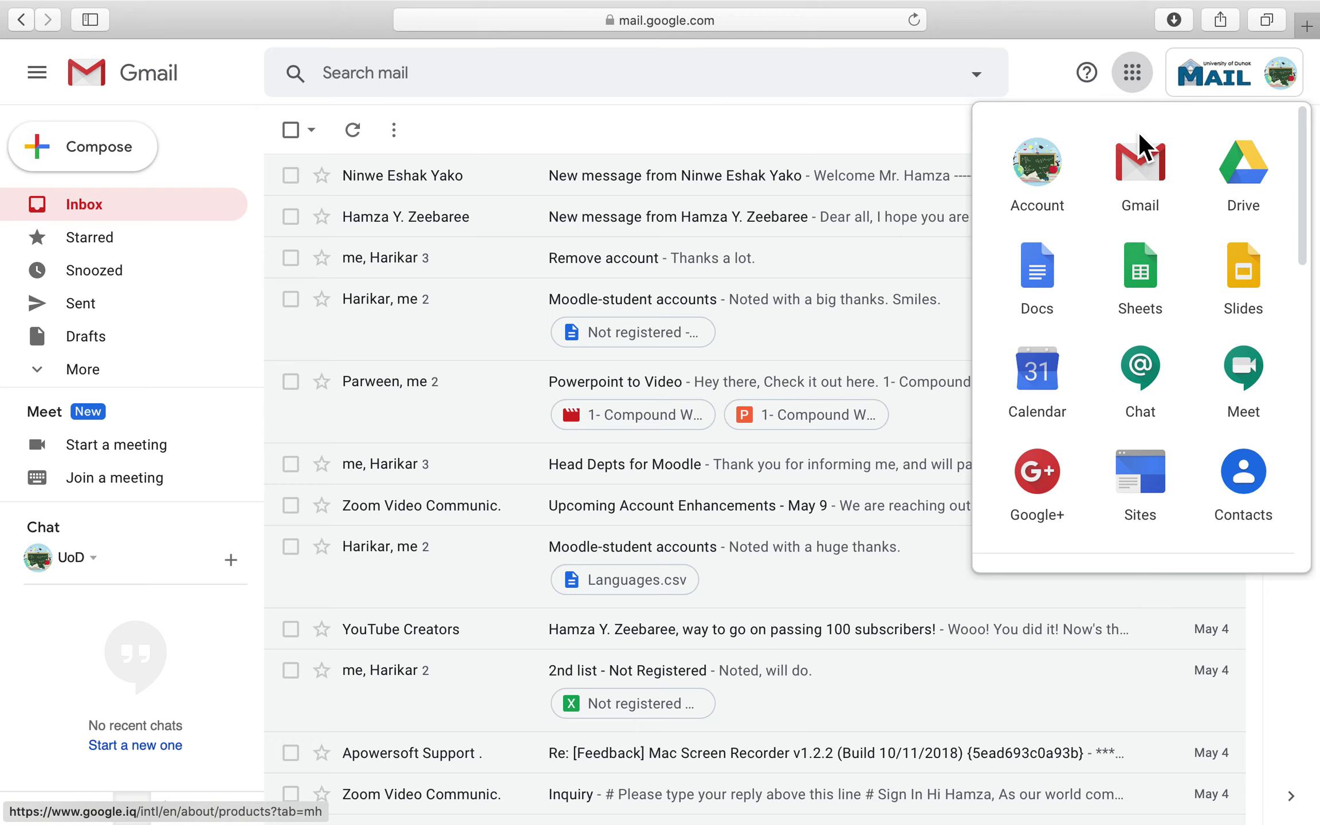
Launch the Drive tile from the Google apps grid into a new tab
{"action": "left_click", "coordinate": [1279, 196]}
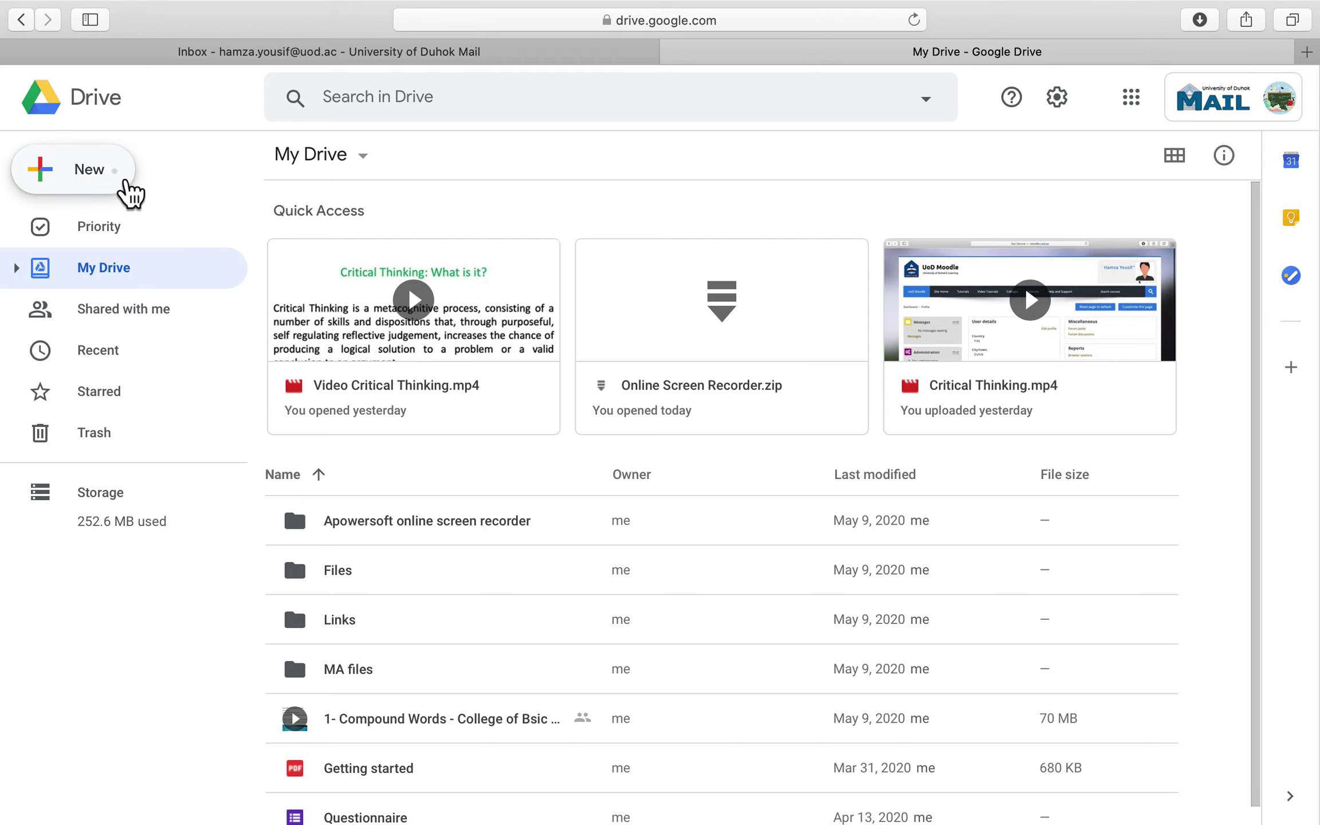
{"action": "left_click", "coordinate": [128, 190]}
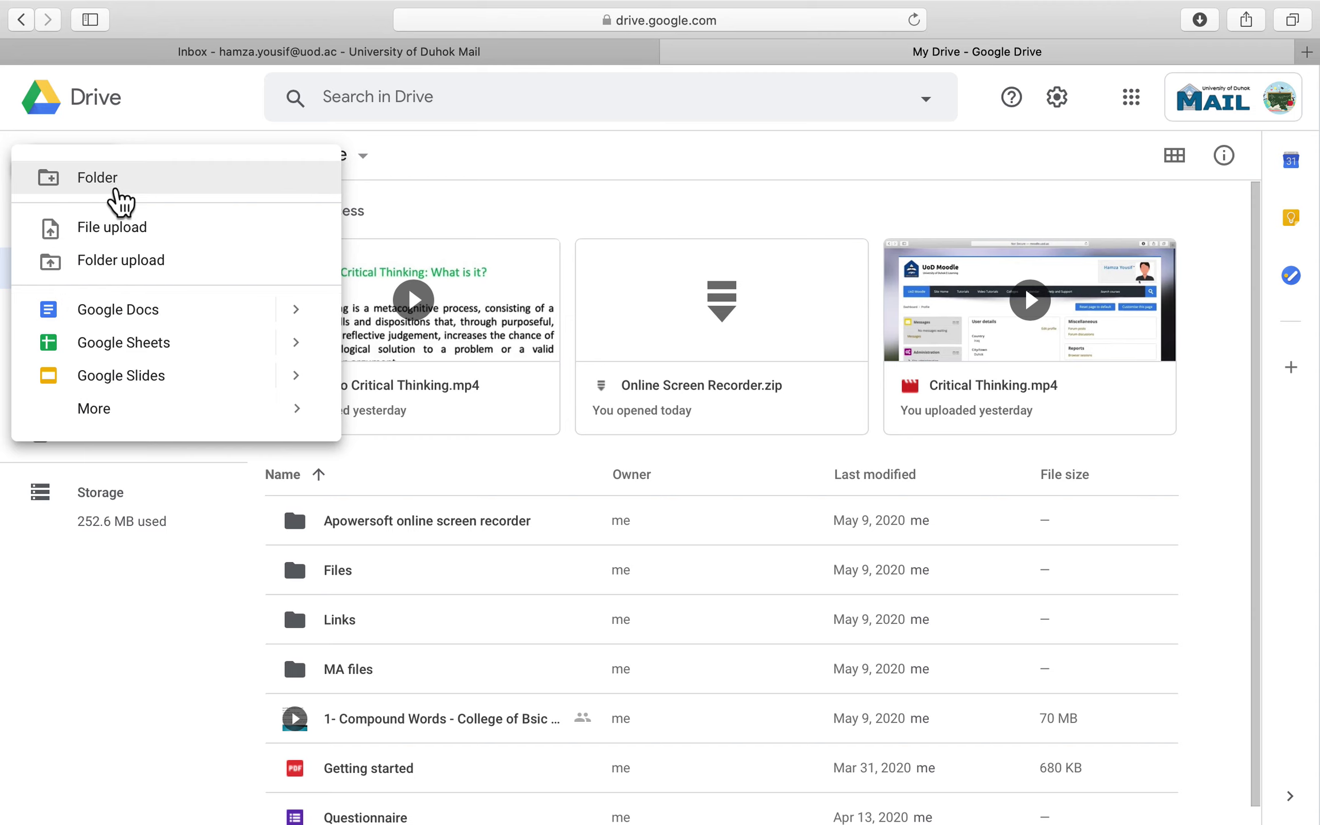
Make a new My Drive folder named 'Critical Thinking Videos'
{"action": "left_click", "coordinate": [142, 198]}
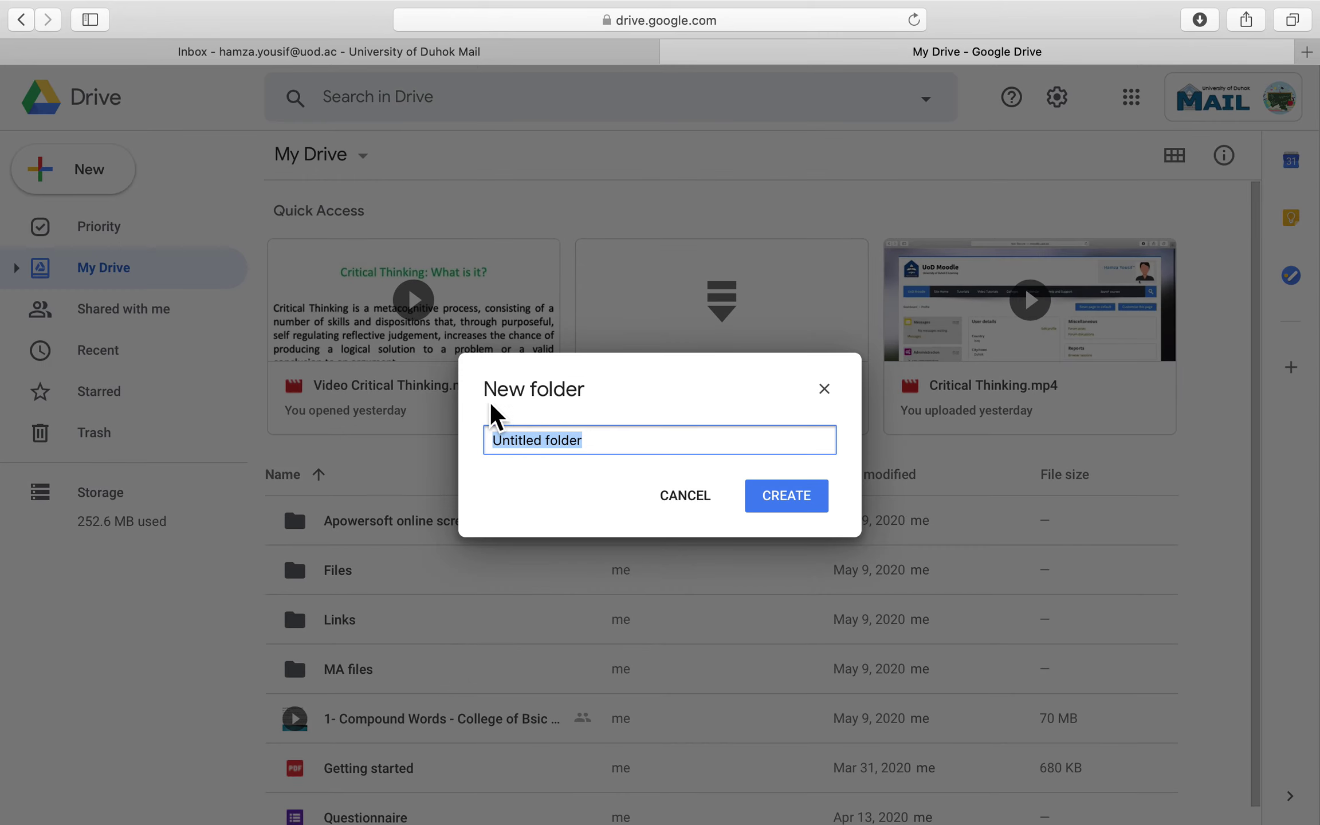
{"action": "left_click_drag", "start_coordinate": [487, 395], "coordinate": [480, 392]}
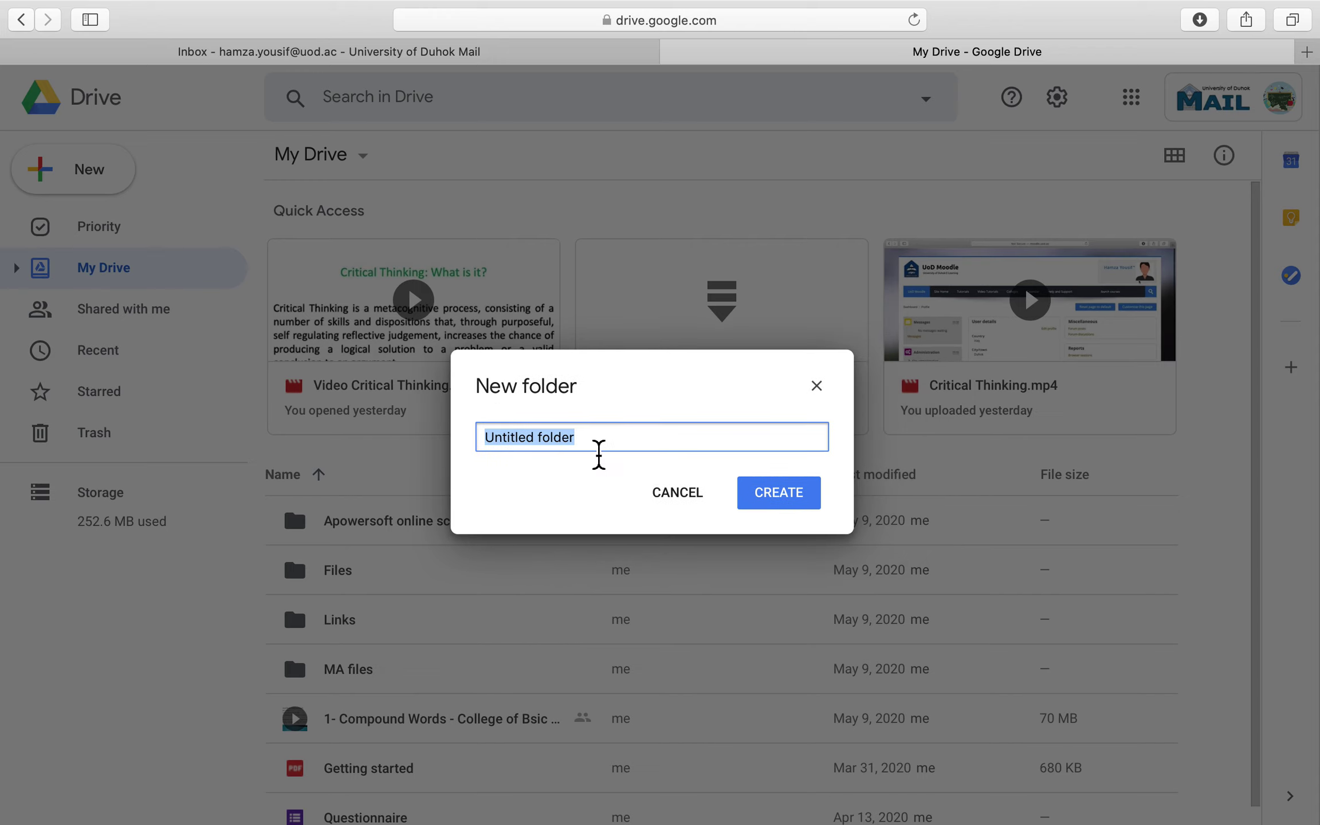
{"action": "type", "text": "Critica"}
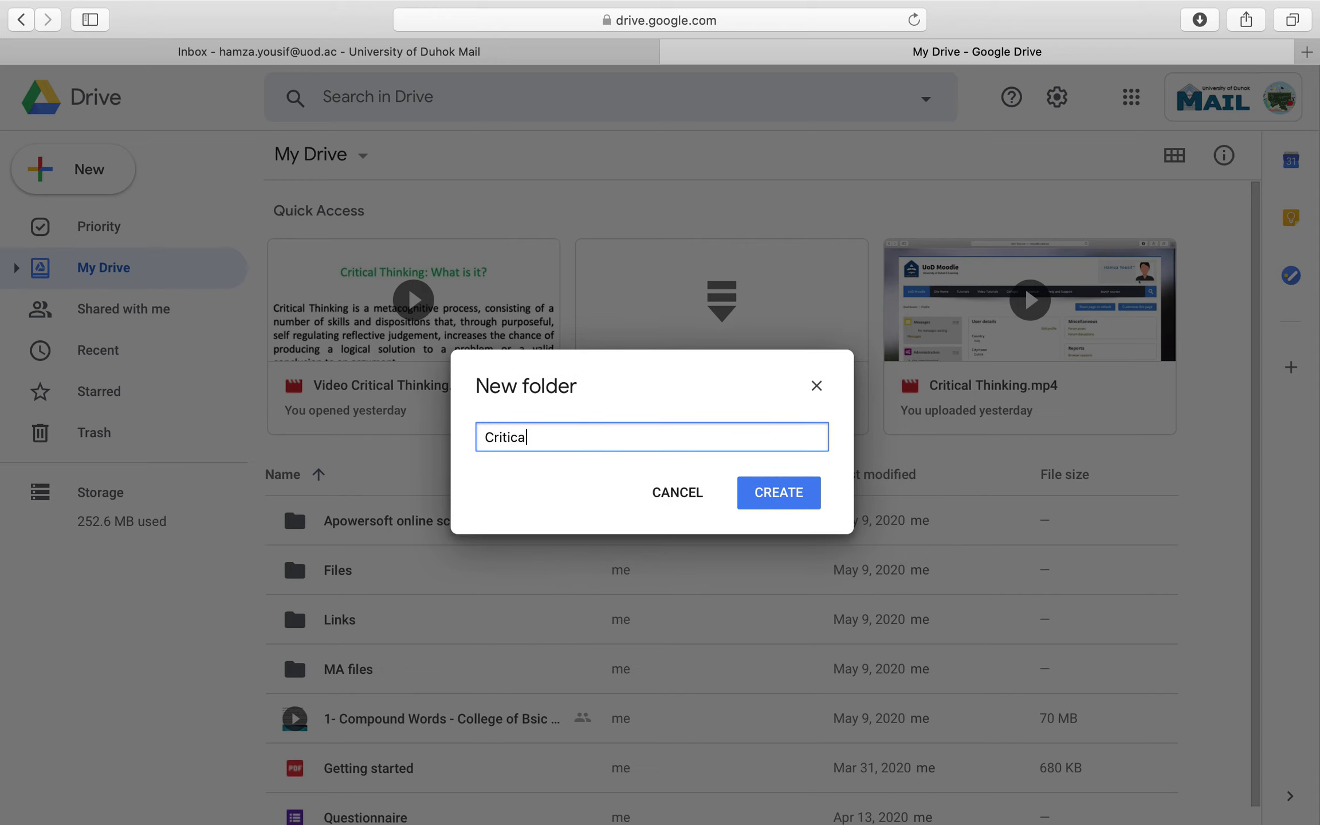
{"action": "type", "text": "l Thinking "}
{"action": "type", "text": "Videos"}
{"action": "left_click", "coordinate": [799, 504]}
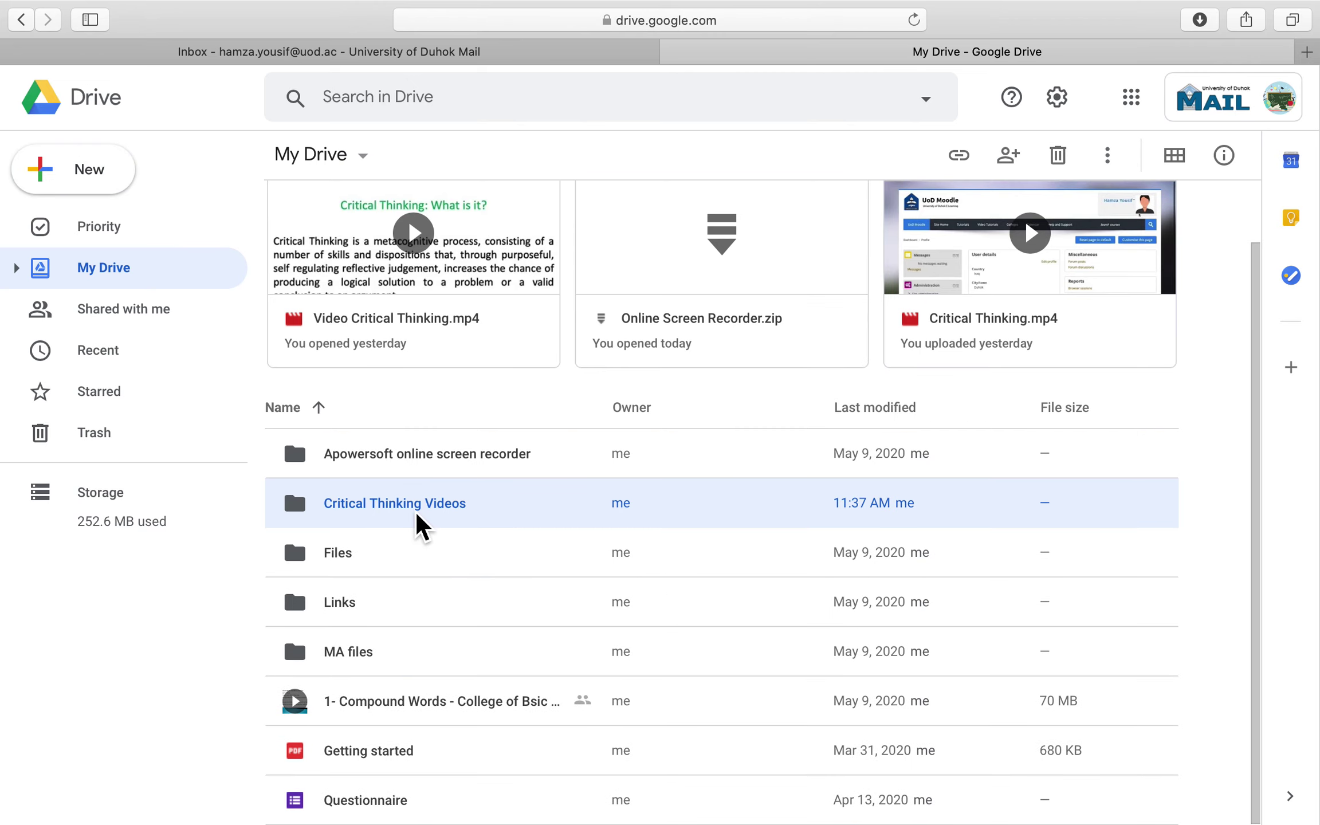
Enter the Critical Thinking Videos folder and take Safari out of full screen
{"action": "double_click", "coordinate": [530, 508]}
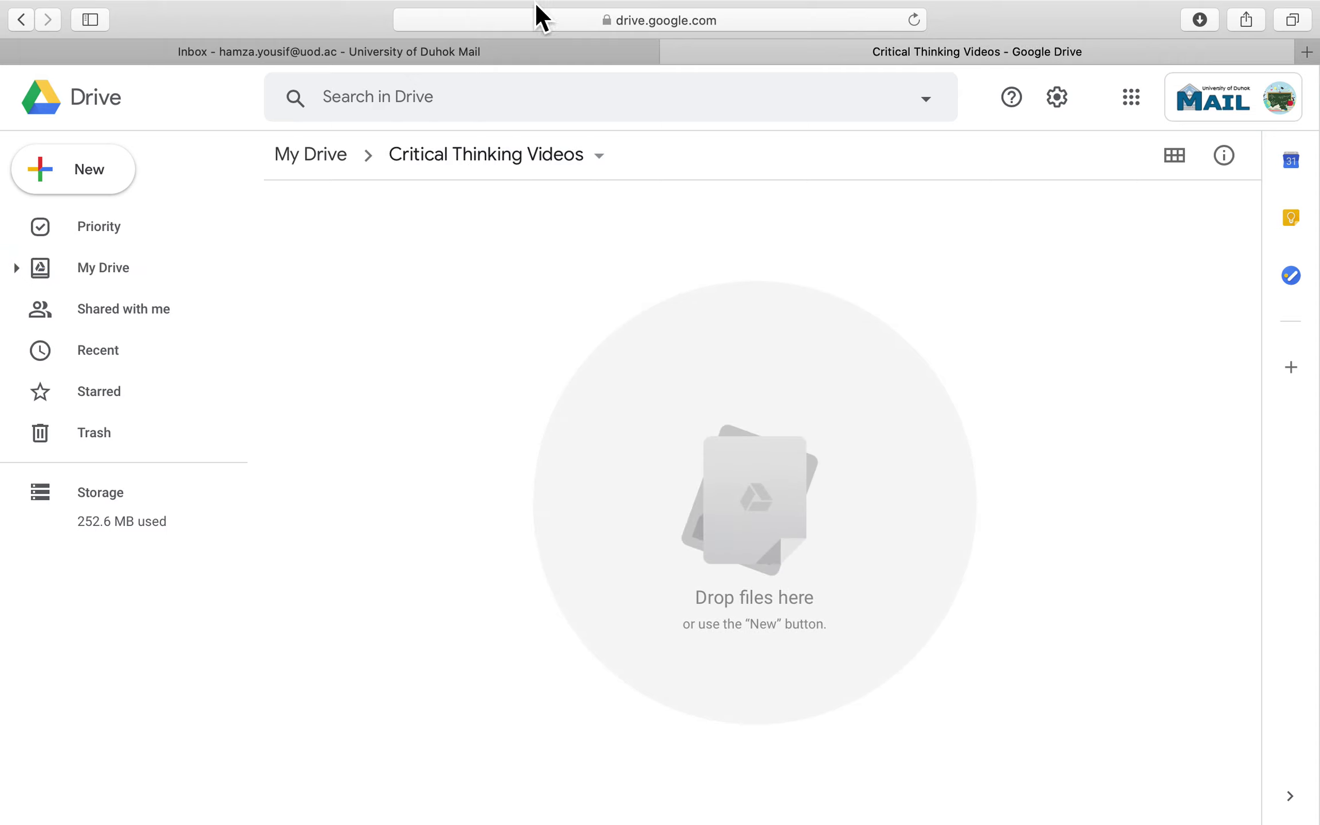
{"action": "mouse_move", "coordinate": [97, 9]}
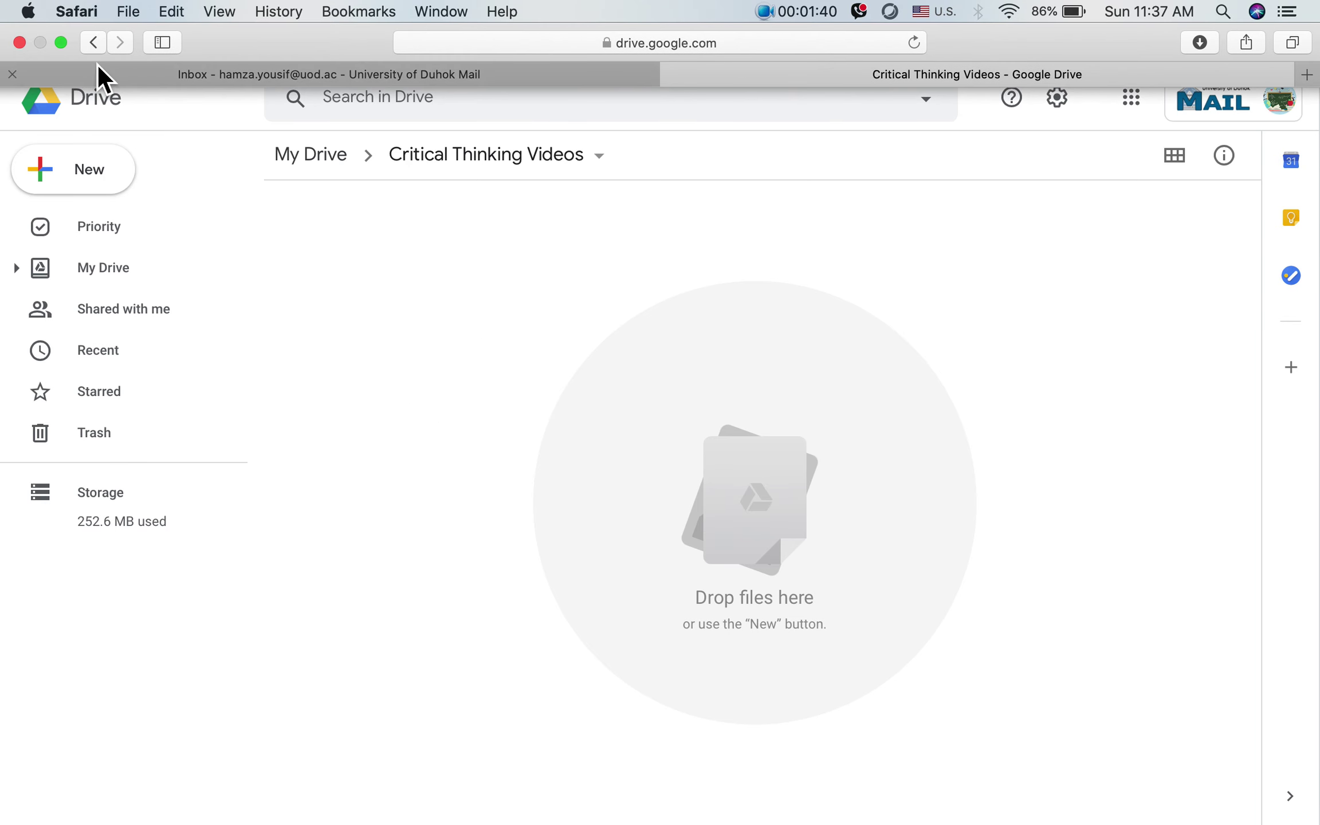
{"action": "left_click", "coordinate": [65, 48]}
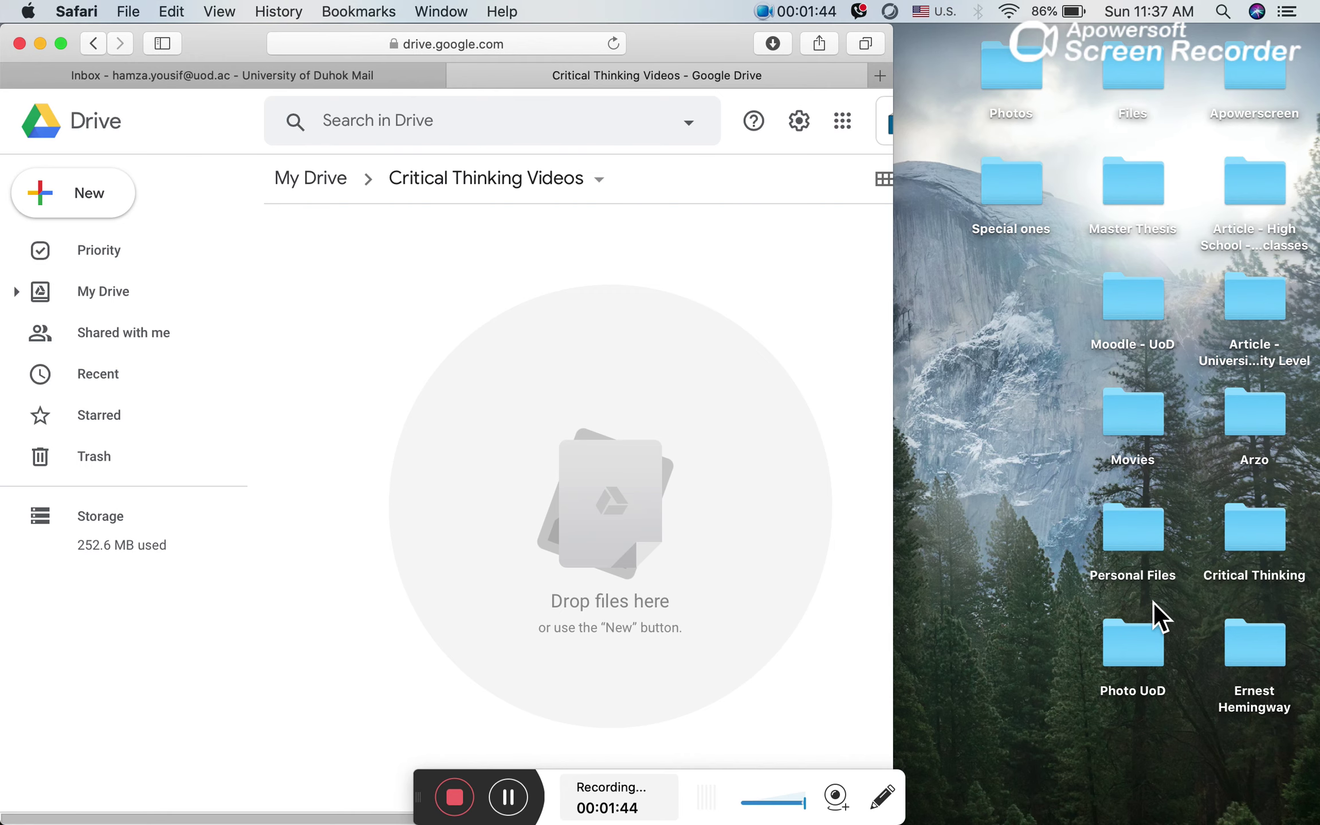
Arrange Finder beside Drive and open the Critical Thinking > Topic 2 - Introduction folder
{"action": "left_click", "coordinate": [1248, 532]}
{"action": "double_click", "coordinate": [1251, 529]}
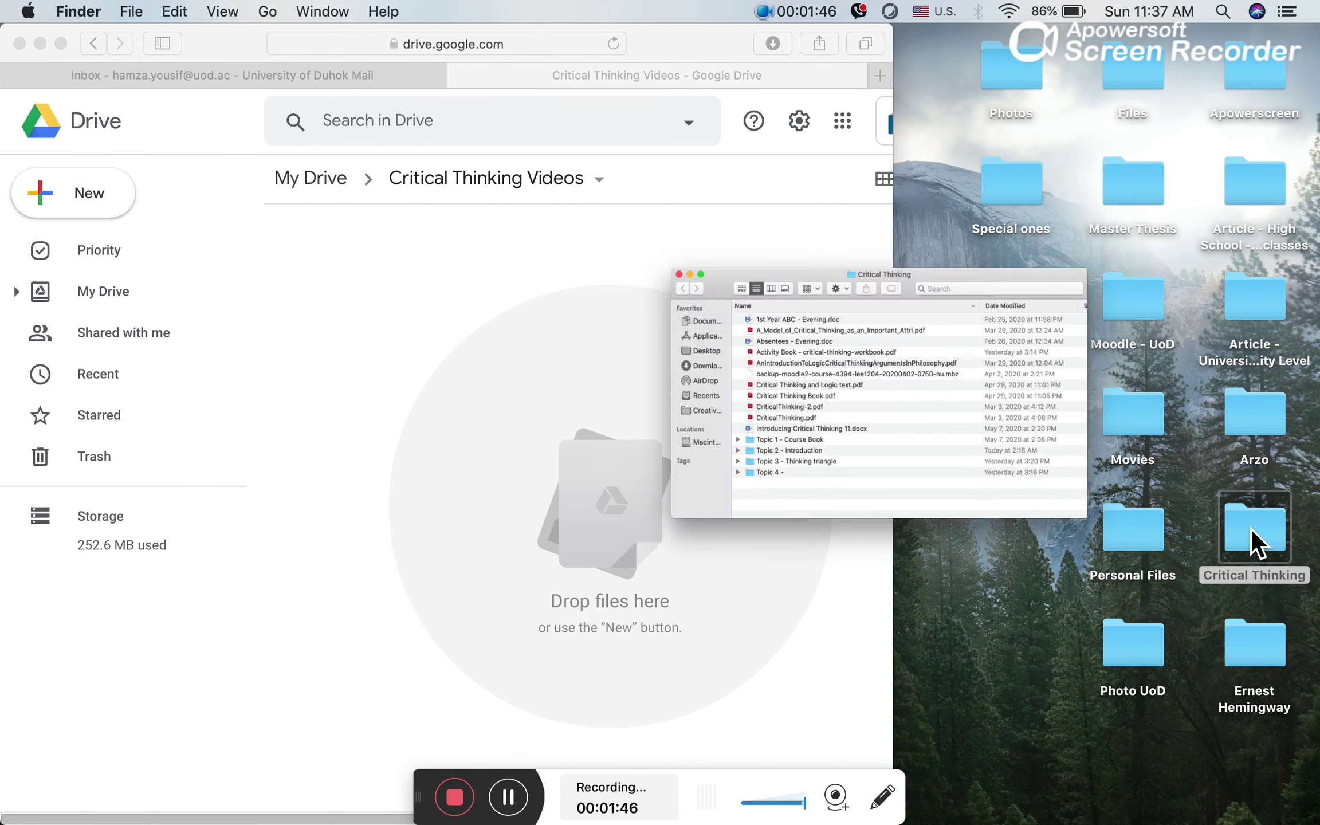
{"action": "mouse_move", "coordinate": [277, 44]}
{"action": "left_mouse_down"}
{"action": "mouse_move", "coordinate": [836, 81]}
{"action": "mouse_move", "coordinate": [821, 80]}
{"action": "left_mouse_up"}
{"action": "left_click_drag", "start_coordinate": [658, 44], "coordinate": [528, 43]}
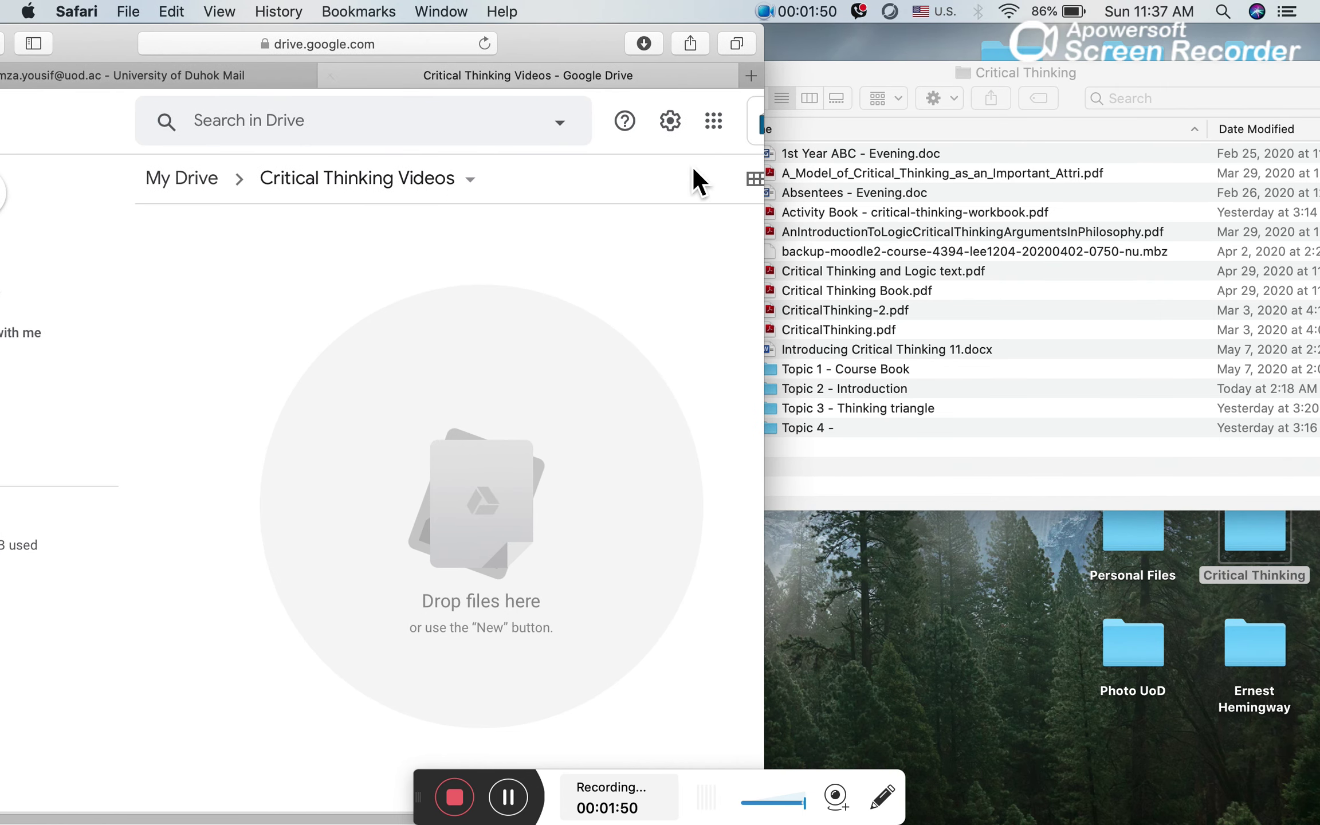
{"action": "left_click", "coordinate": [883, 499]}
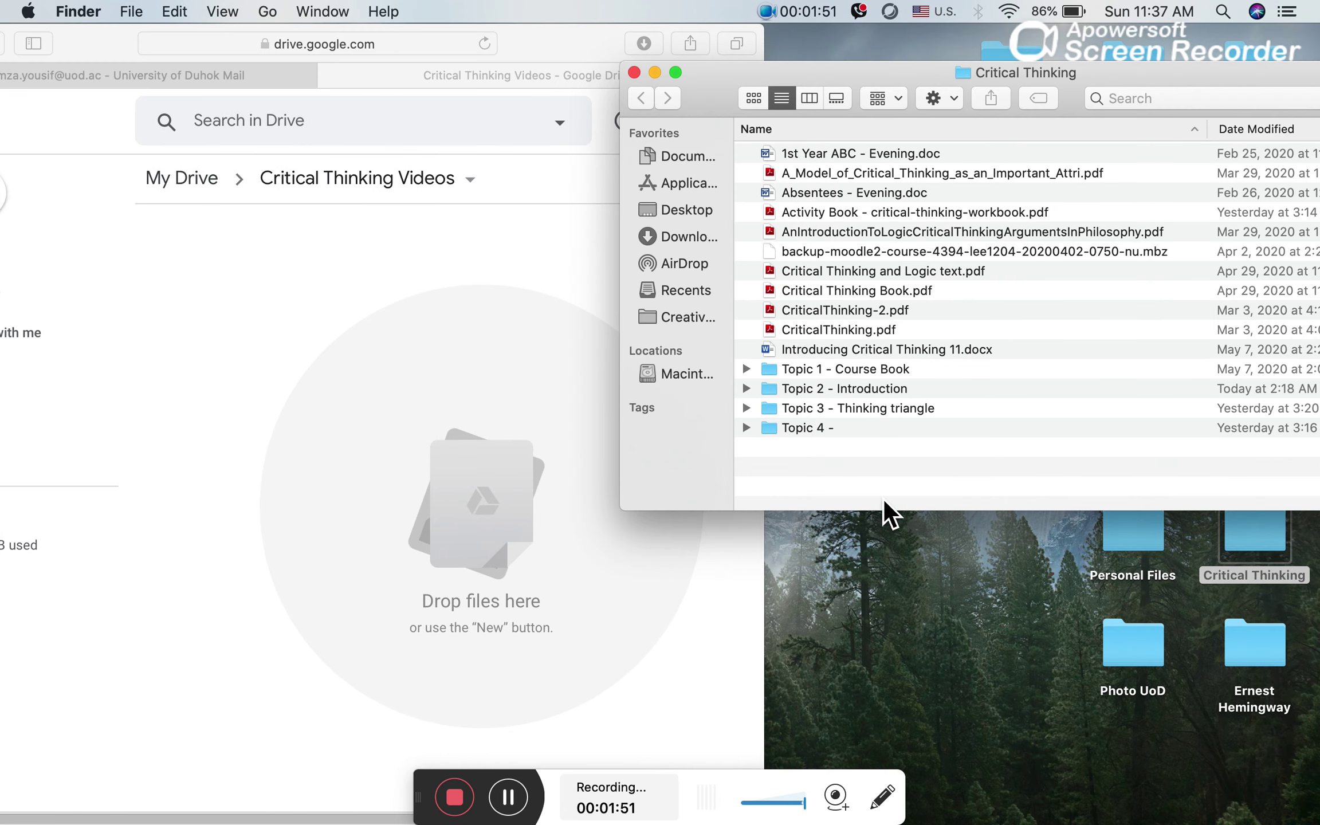
{"action": "double_click", "coordinate": [842, 388]}
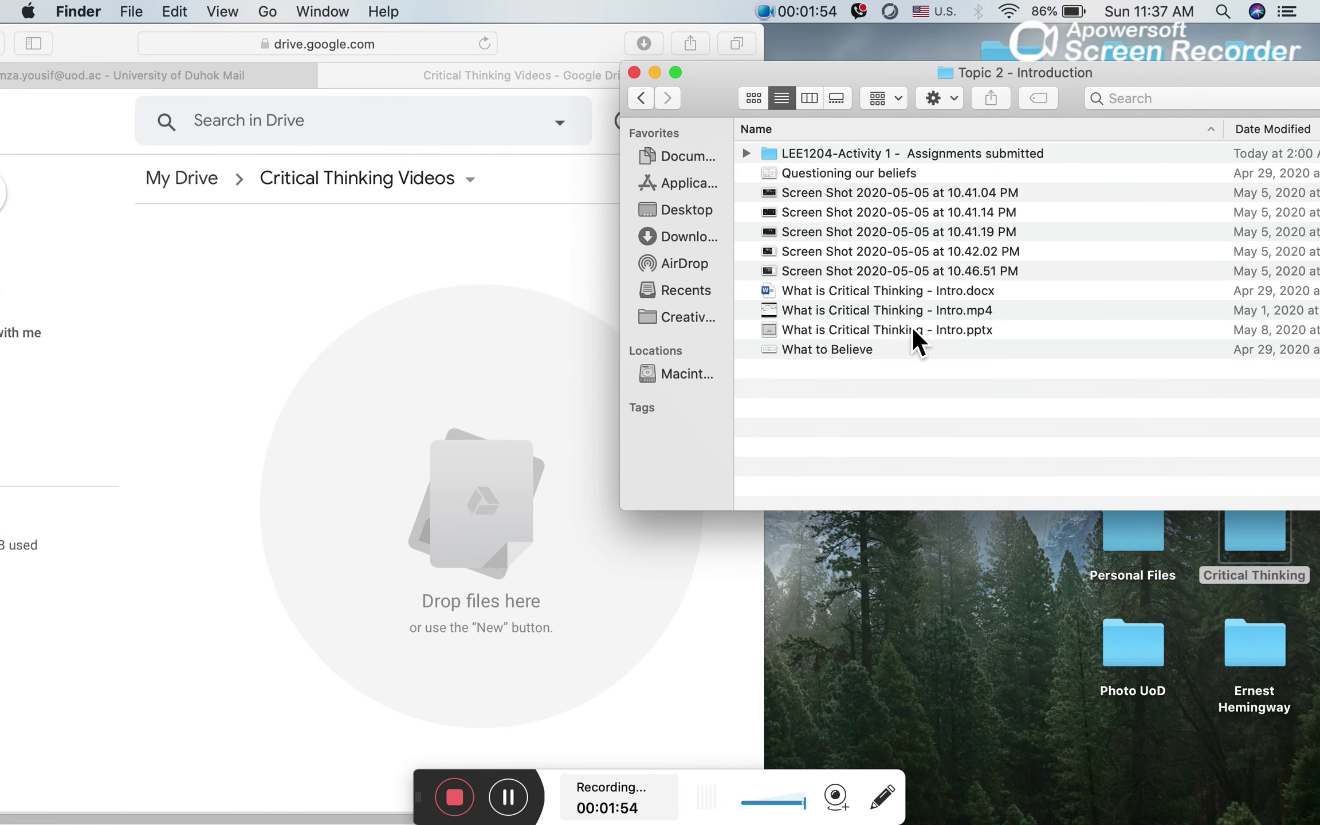
Drag What is Critical Thinking - Intro.mp4 into the Drive folder, then refocus Drive
{"action": "left_click", "coordinate": [951, 310]}
{"action": "left_click_drag", "start_coordinate": [933, 319], "coordinate": [488, 445]}
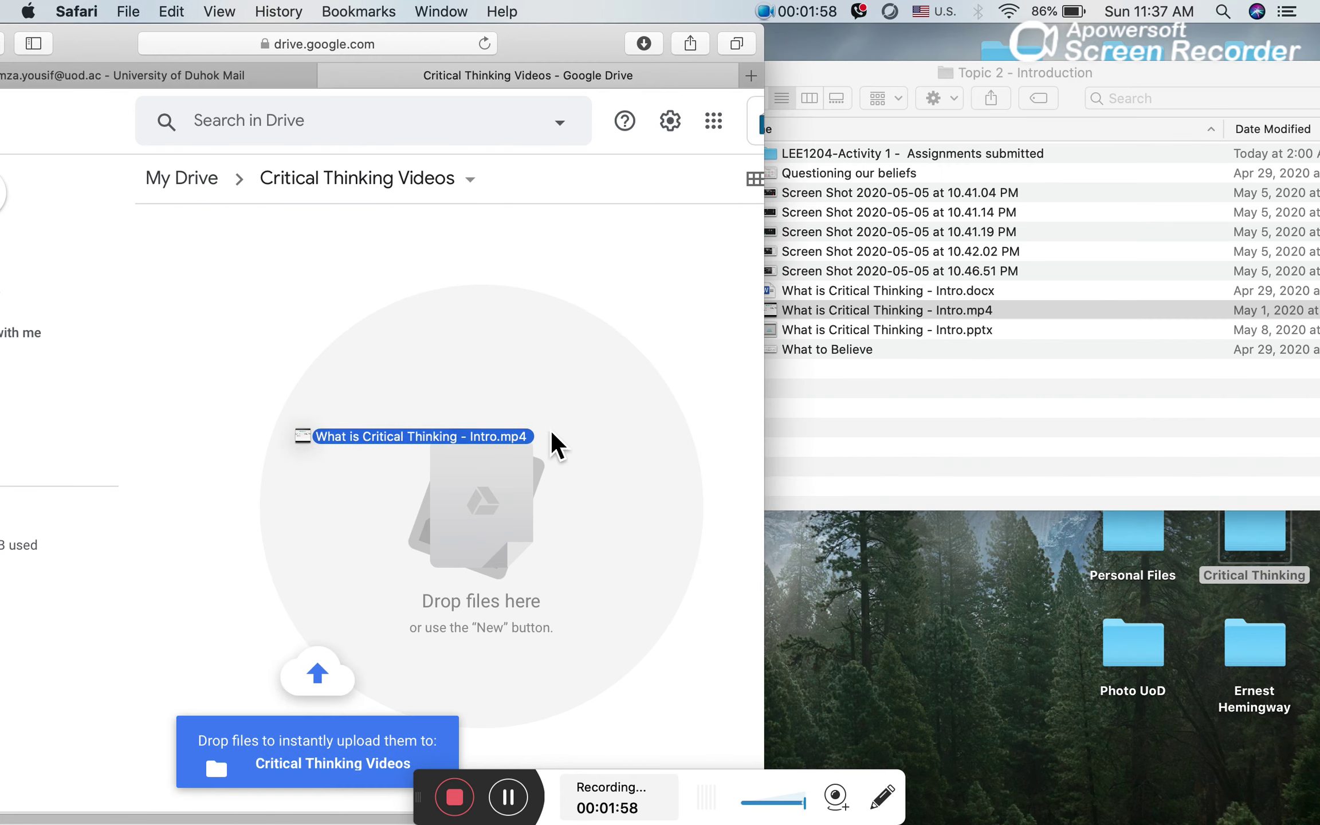
{"action": "left_click_drag", "start_coordinate": [488, 447], "coordinate": [1039, 319]}
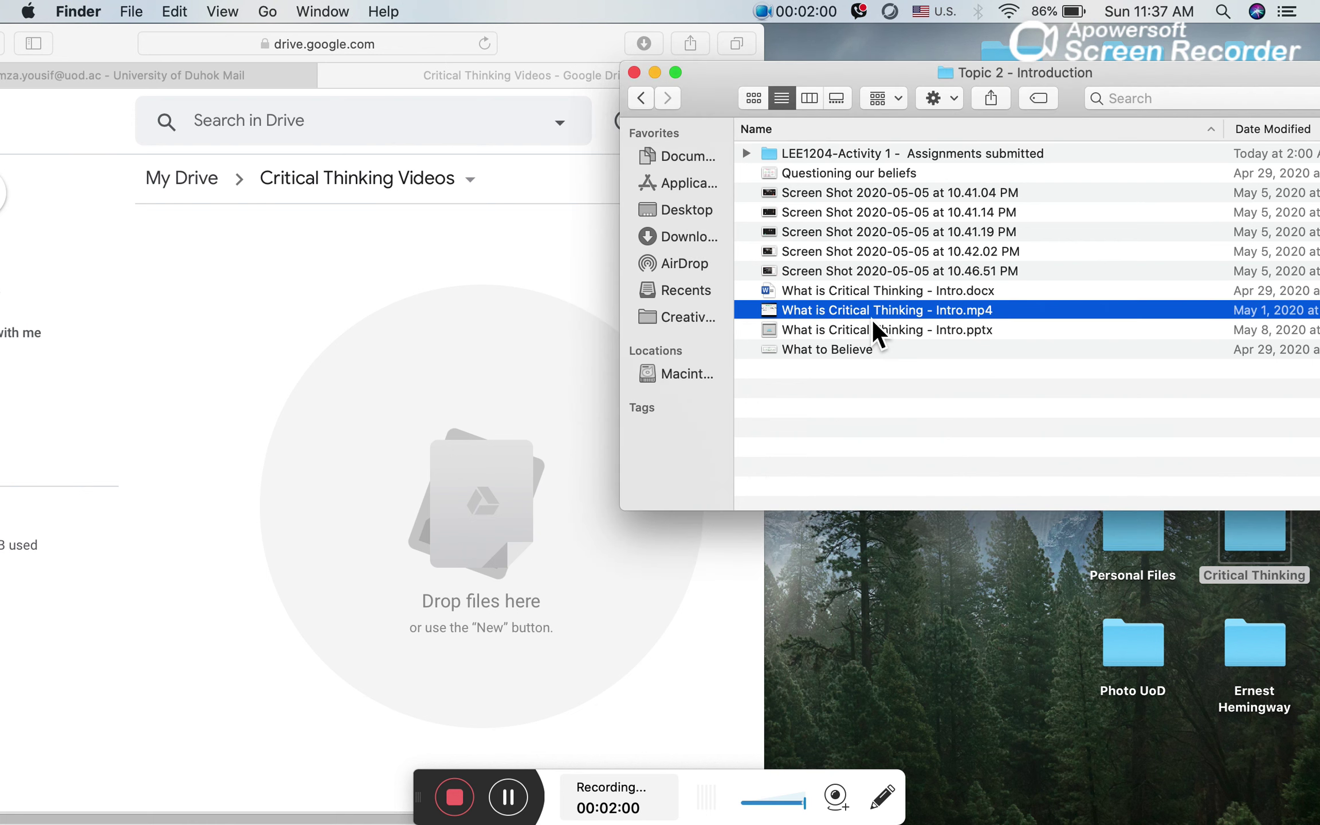
{"action": "left_click", "coordinate": [907, 312]}
{"action": "mouse_move", "coordinate": [780, 315]}
{"action": "left_mouse_down"}
{"action": "mouse_move", "coordinate": [358, 485]}
{"action": "mouse_move", "coordinate": [355, 552]}
{"action": "left_mouse_up"}
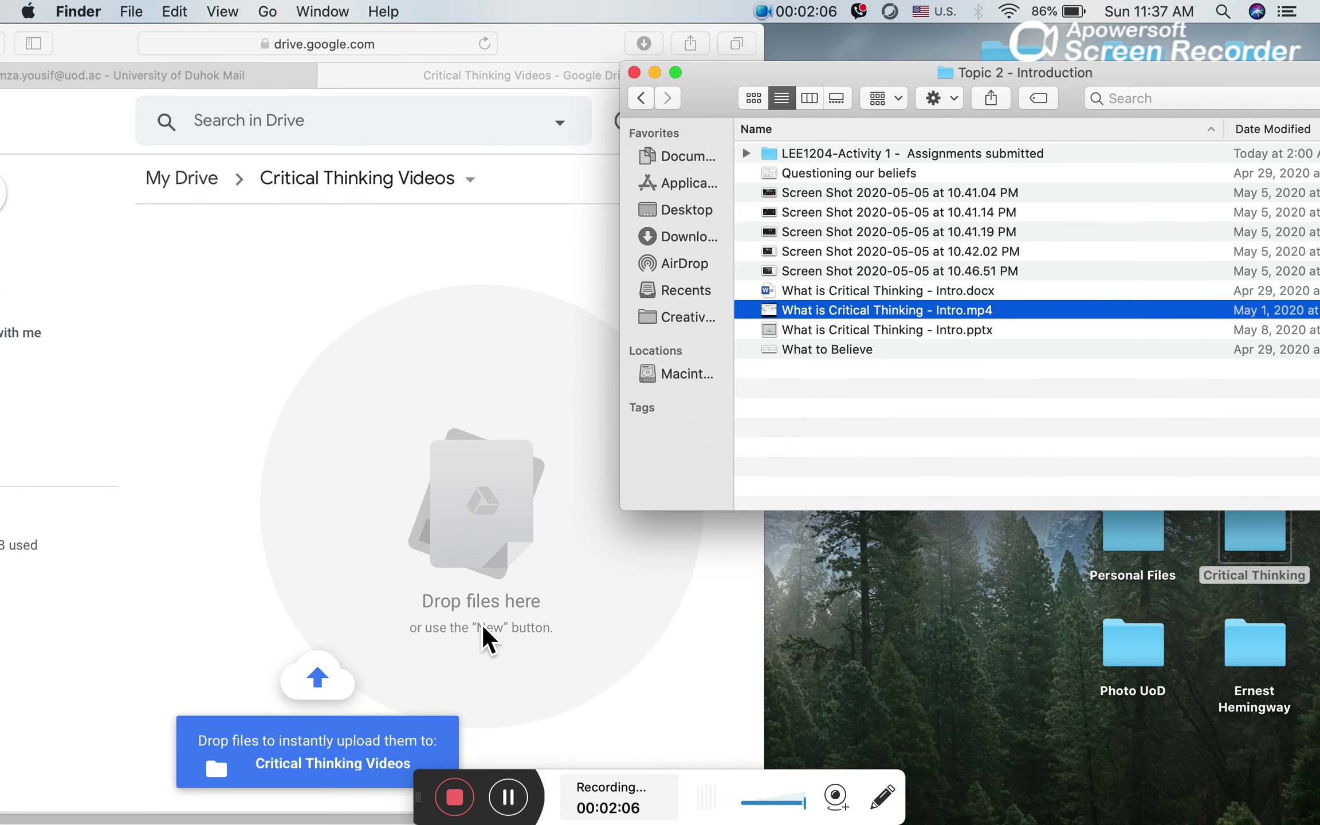
{"action": "double_click", "coordinate": [106, 46]}
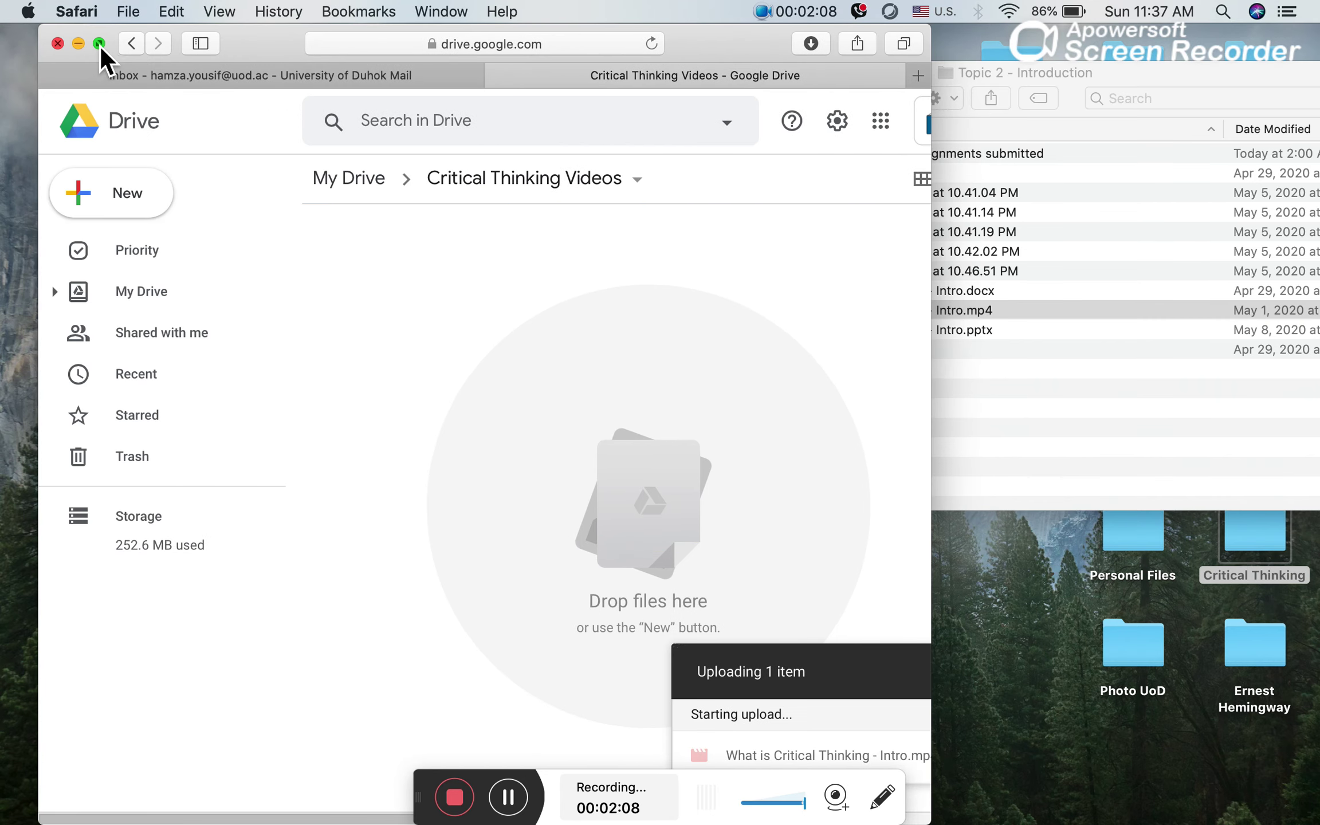
{"action": "left_click", "coordinate": [99, 45]}
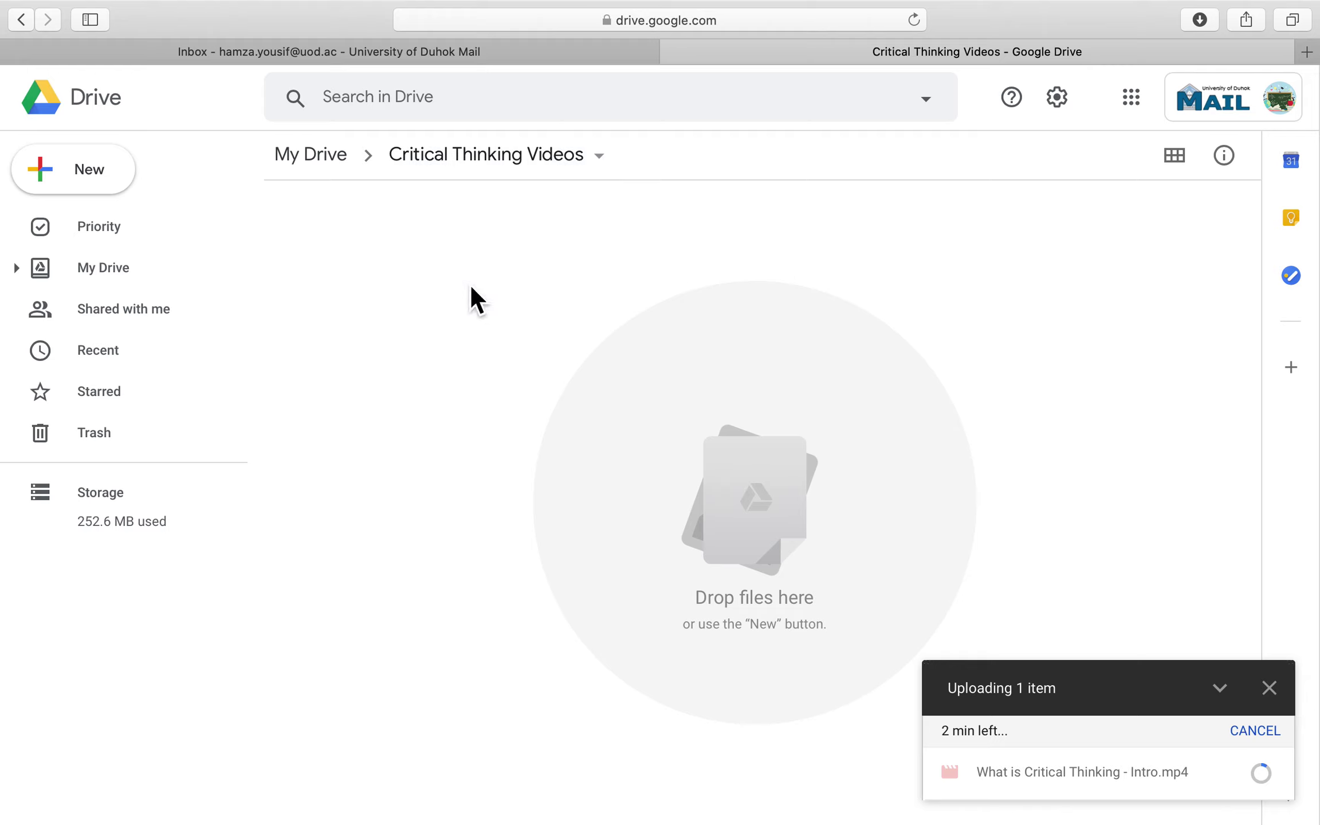
Go to My Drive, open the Files folder and collapse the upload panel
{"action": "left_click", "coordinate": [130, 275]}
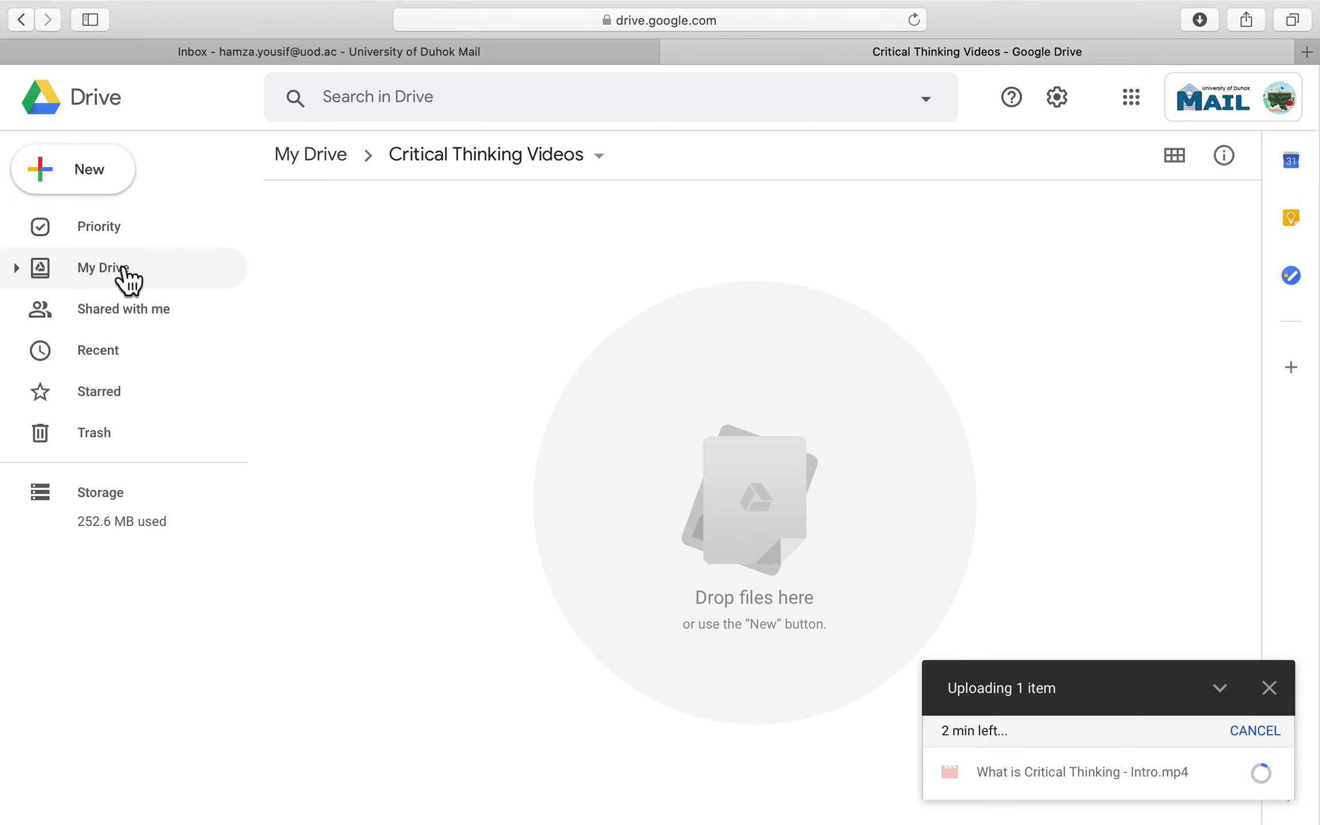
{"action": "double_click", "coordinate": [360, 623]}
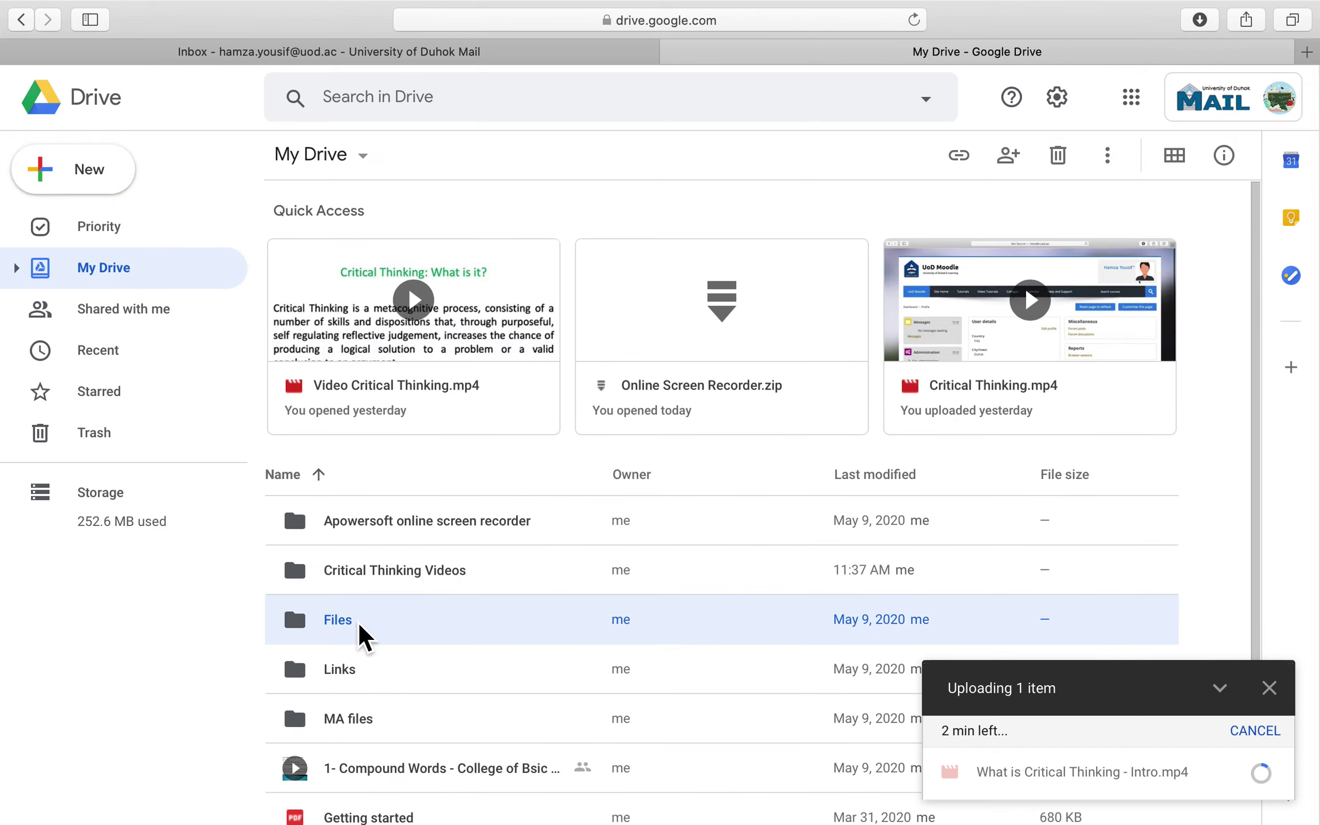
{"action": "left_click", "coordinate": [1235, 692]}
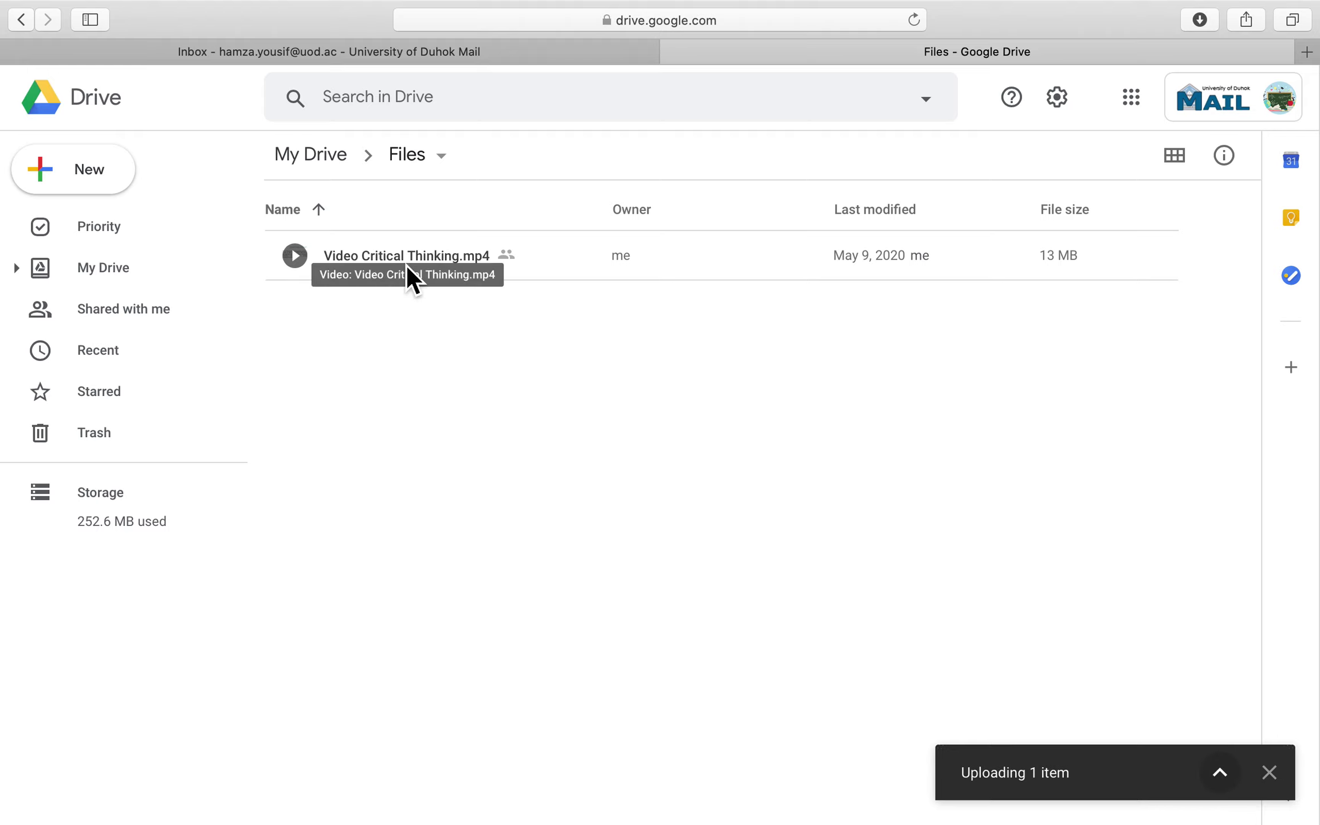
Choose Share from the right-click menu of Video Critical Thinking.mp4
{"action": "right_click", "coordinate": [581, 267]}
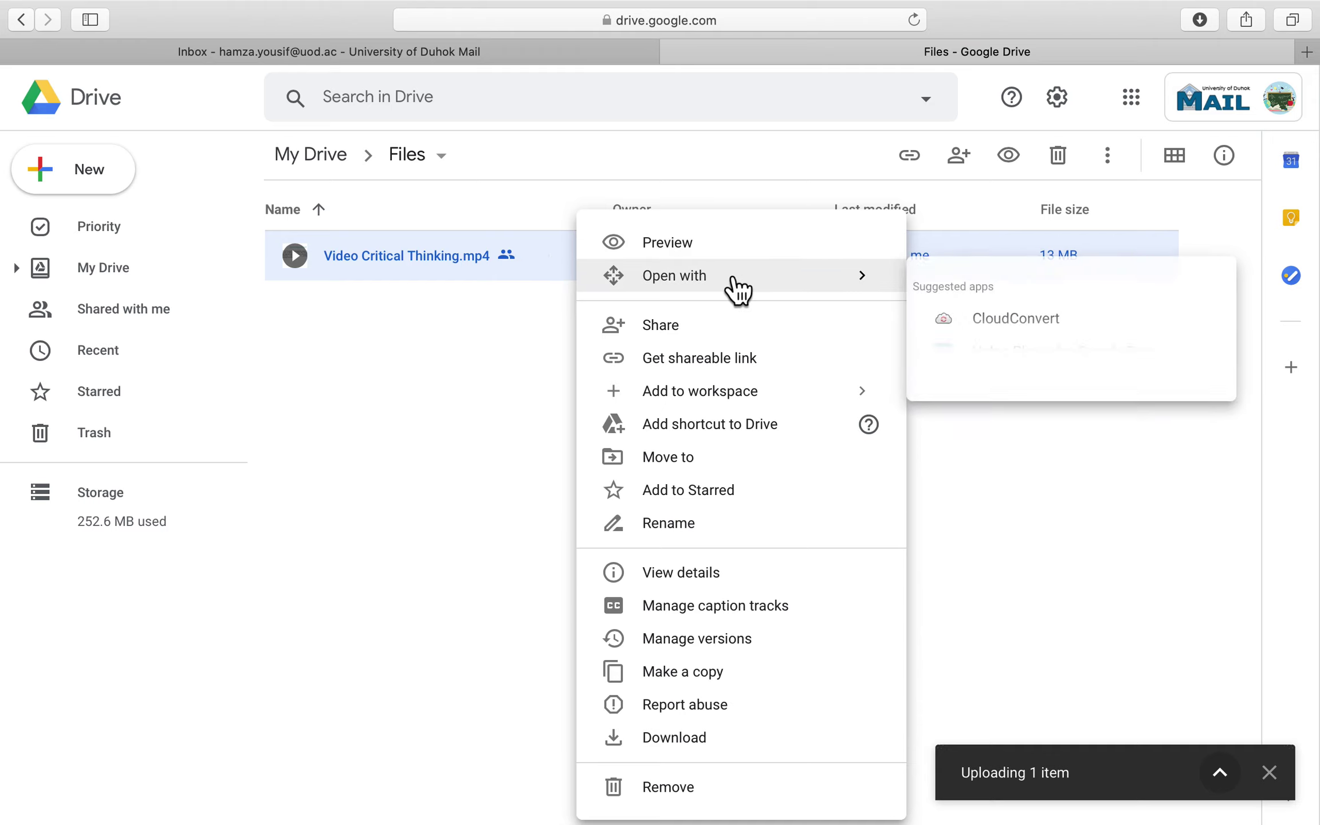
{"action": "left_click", "coordinate": [705, 337]}
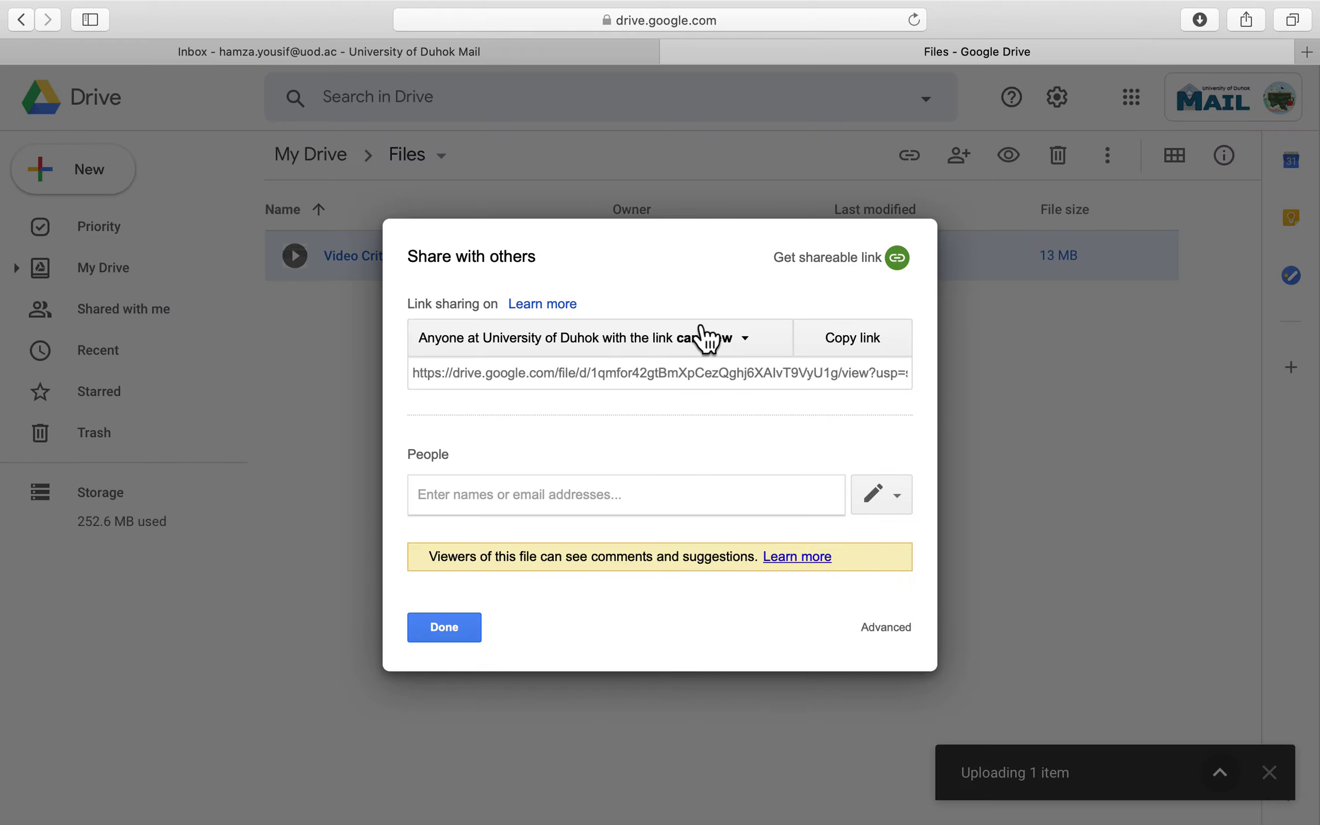
Keep the video link 'can view' for University of Duhok and close sharing
{"action": "left_click", "coordinate": [646, 379]}
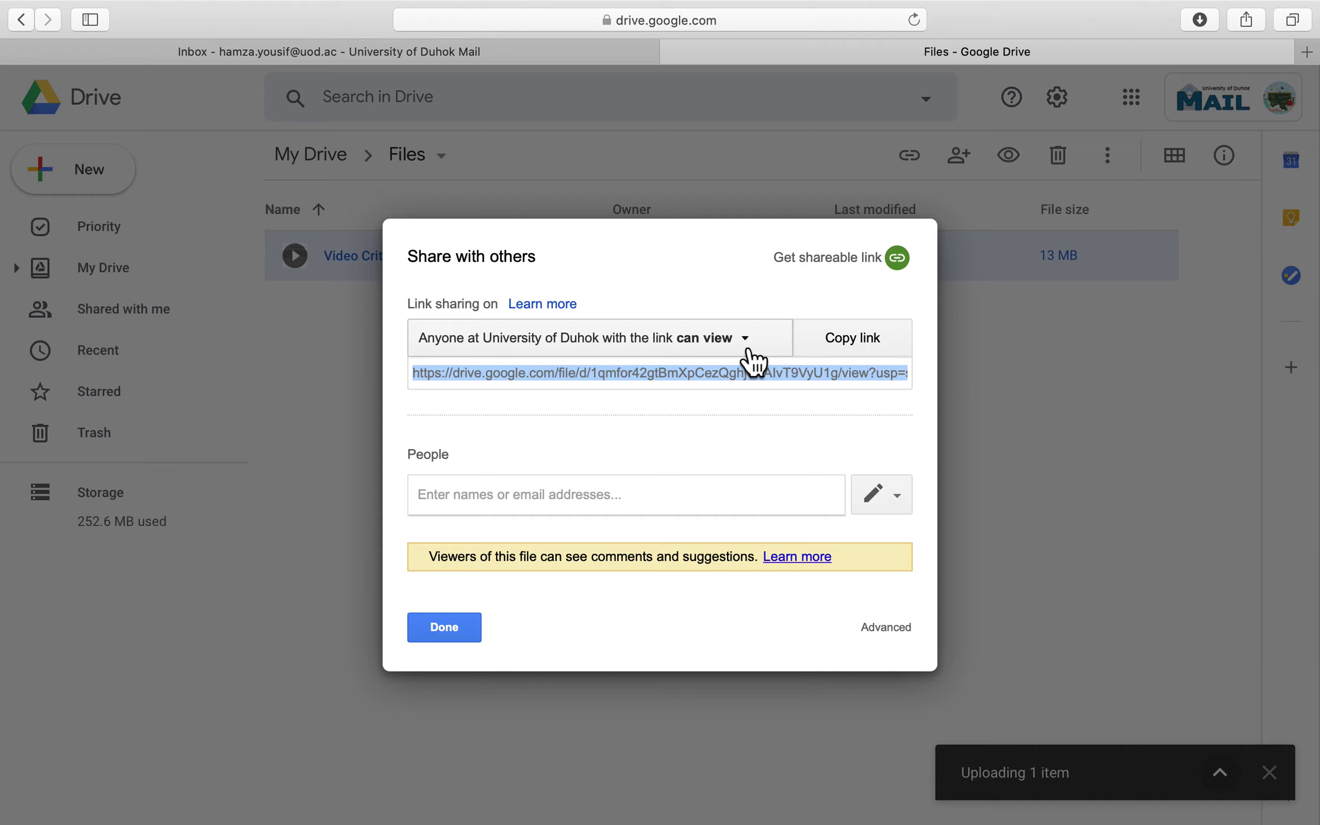
{"action": "left_click", "coordinate": [761, 357]}
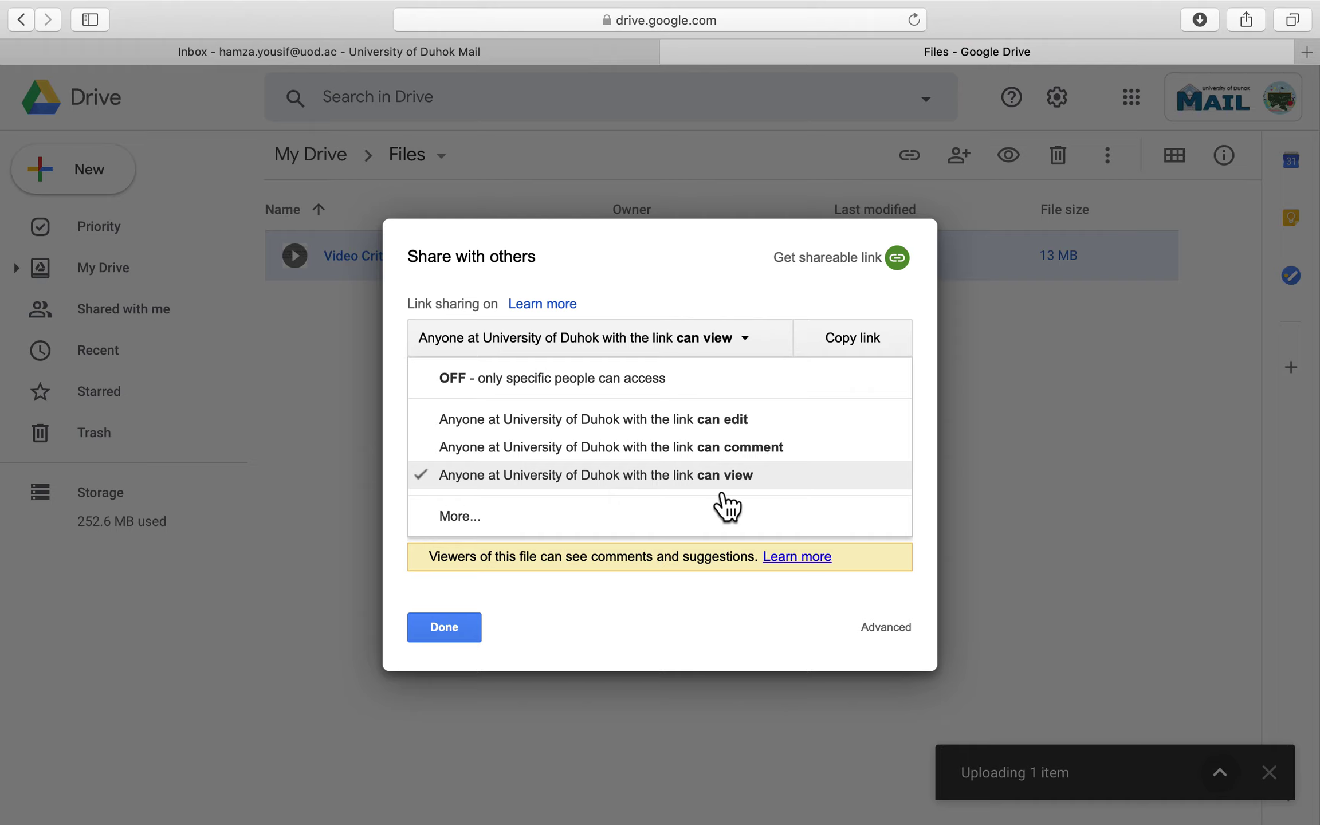
{"action": "left_click", "coordinate": [774, 476]}
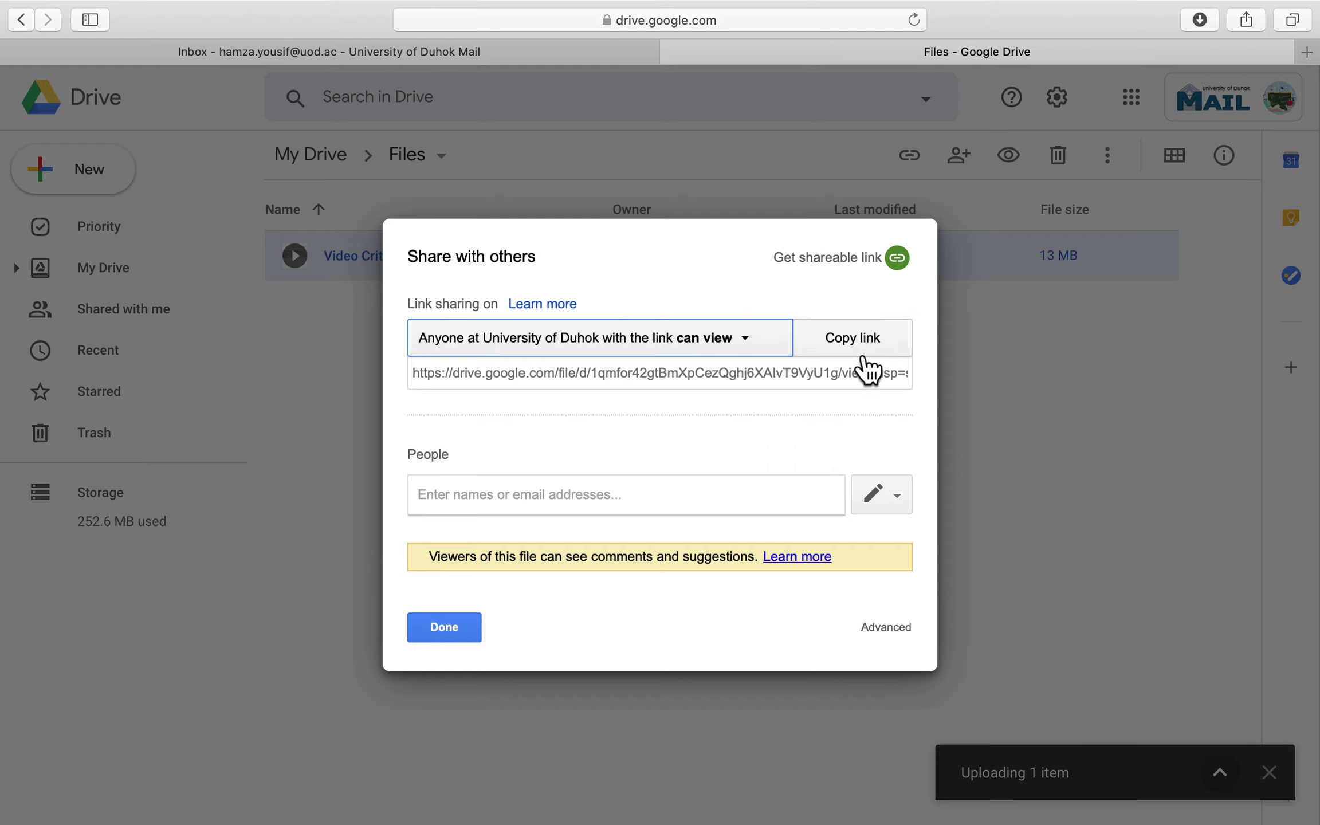
{"action": "left_click", "coordinate": [451, 641]}
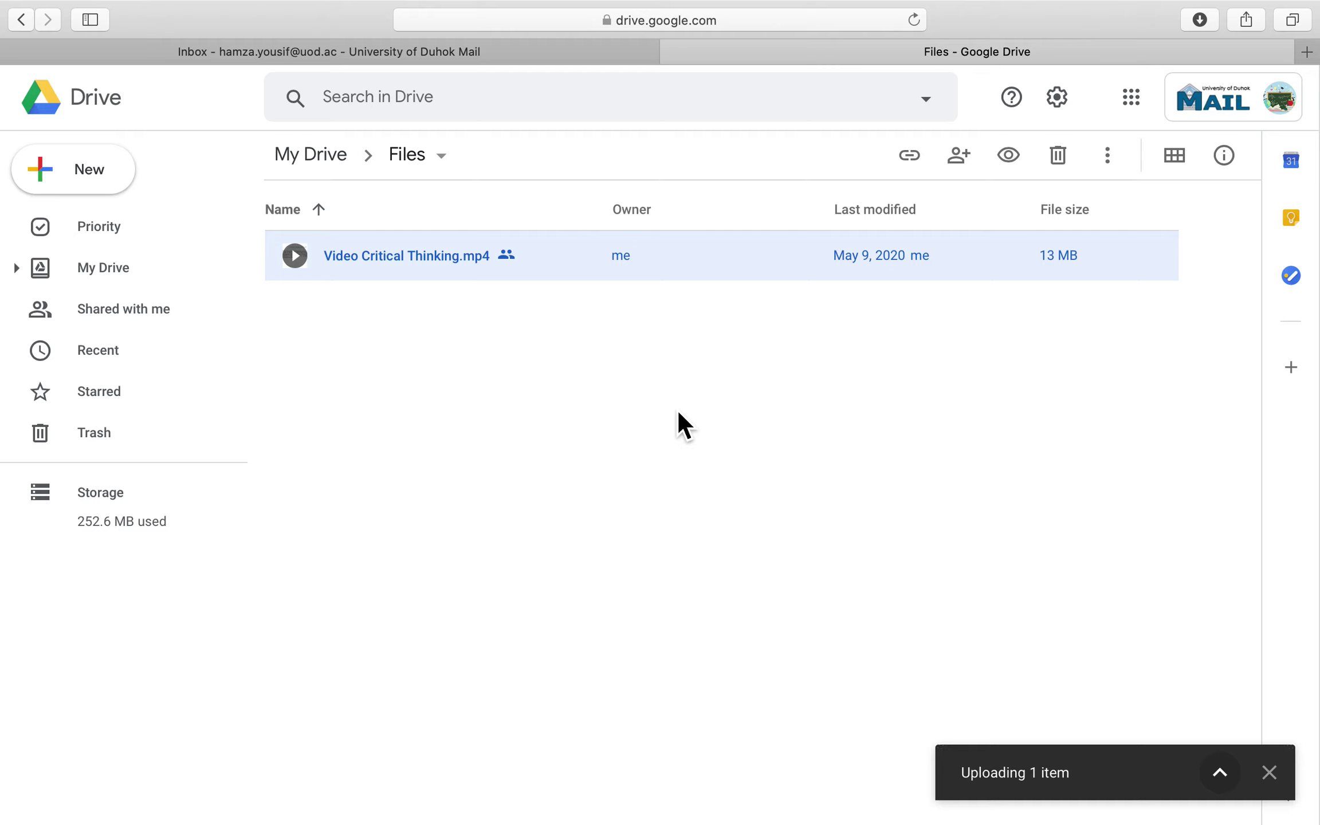
{"action": "left_click", "coordinate": [1307, 52]}
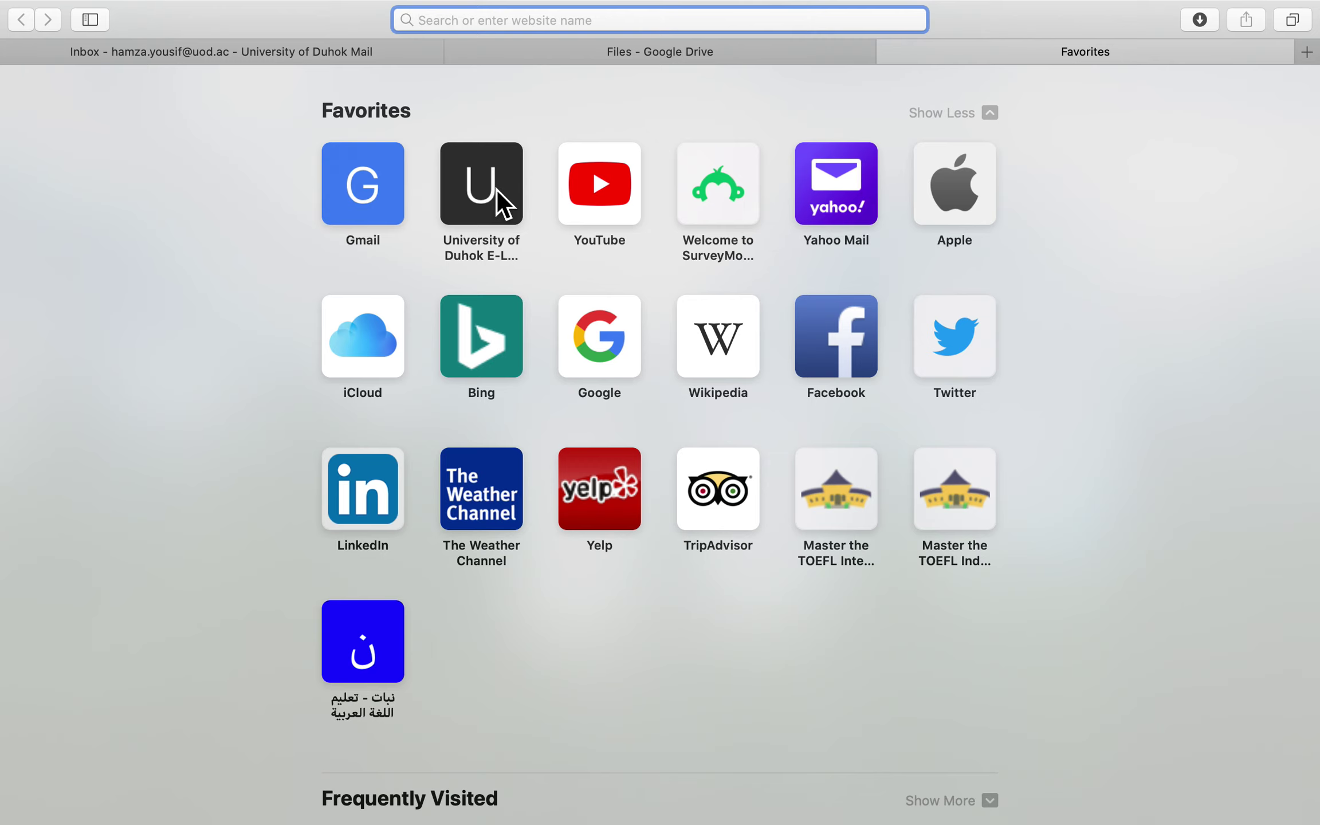
{"action": "type", "text": "uod moodl"}
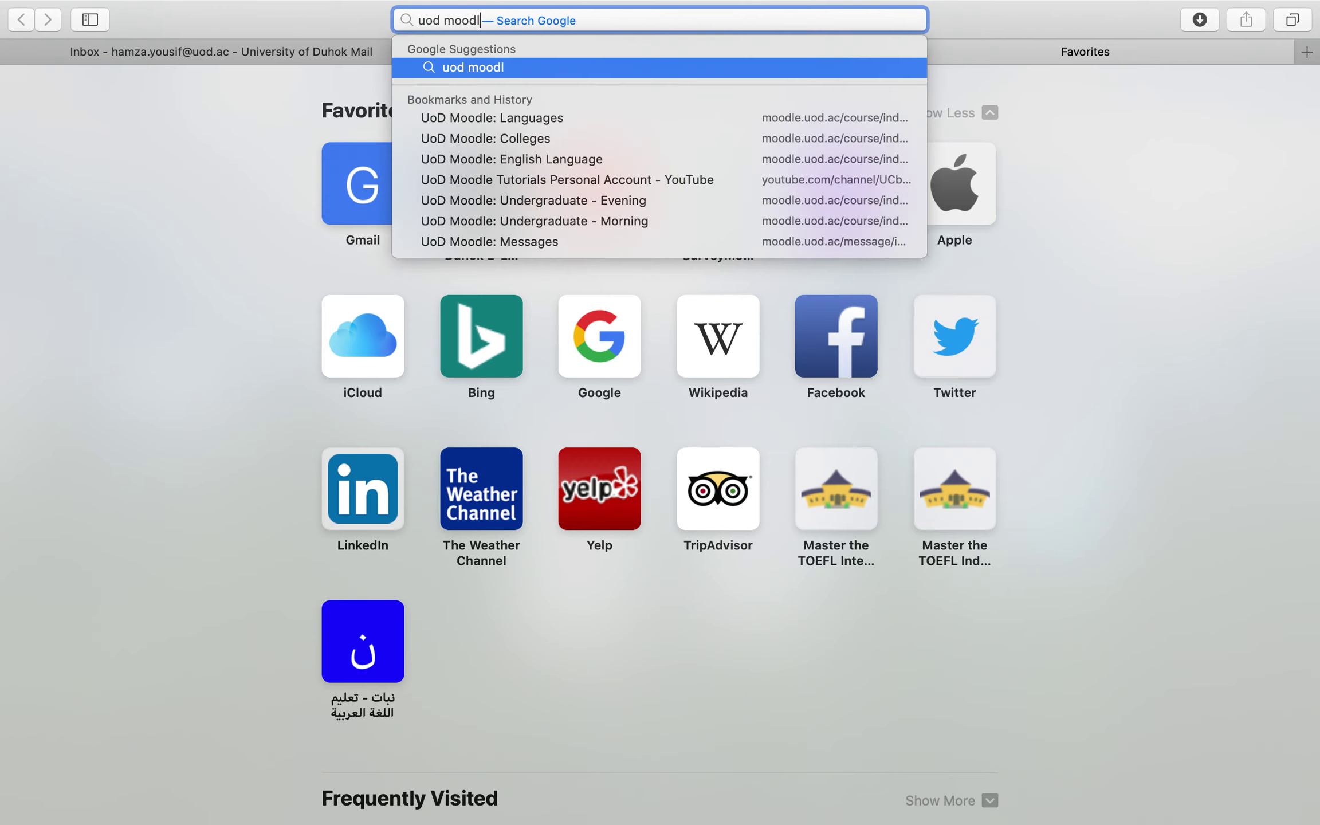
{"action": "type", "text": "e"}
Search for 'uod moodle' and open the UoD Moodle site
{"action": "key", "text": "Return"}
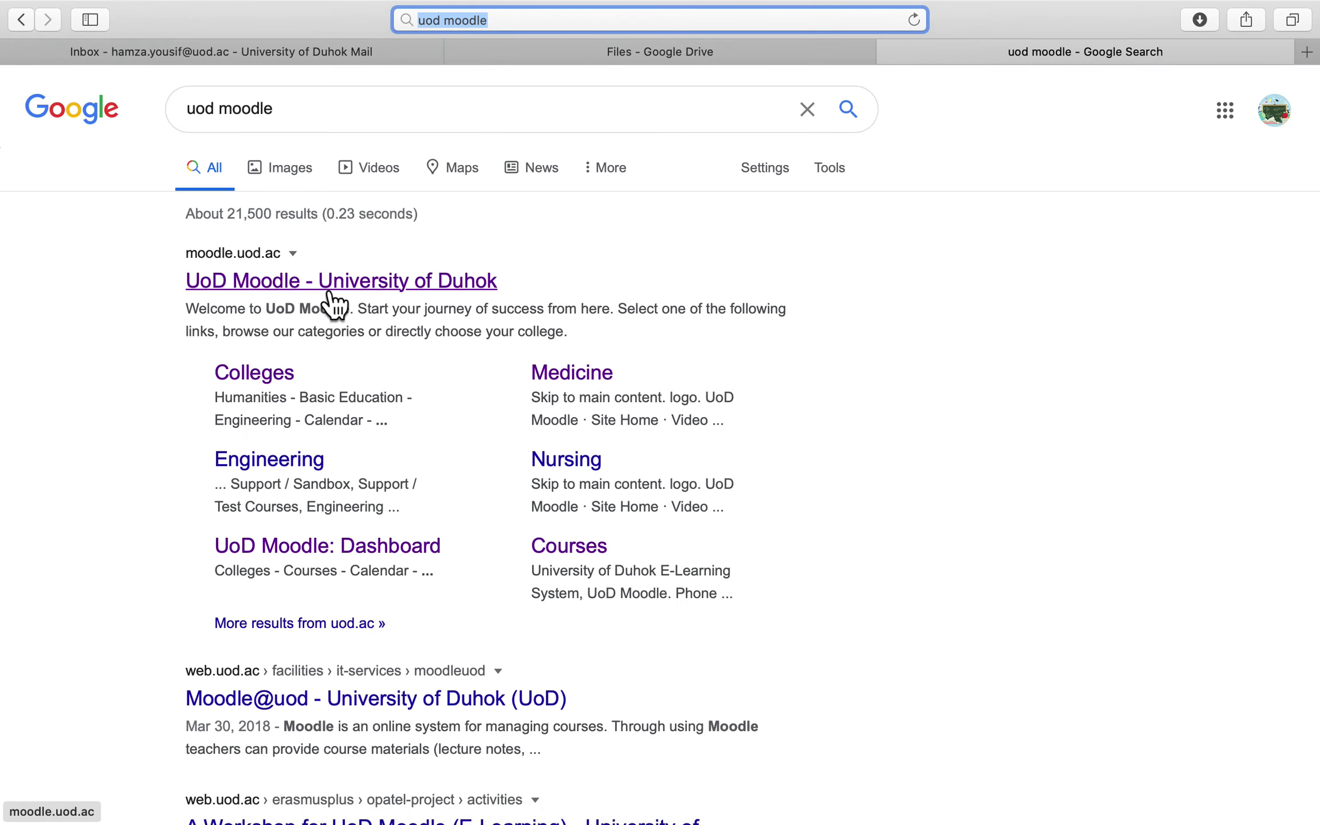
{"action": "left_click", "coordinate": [329, 294]}
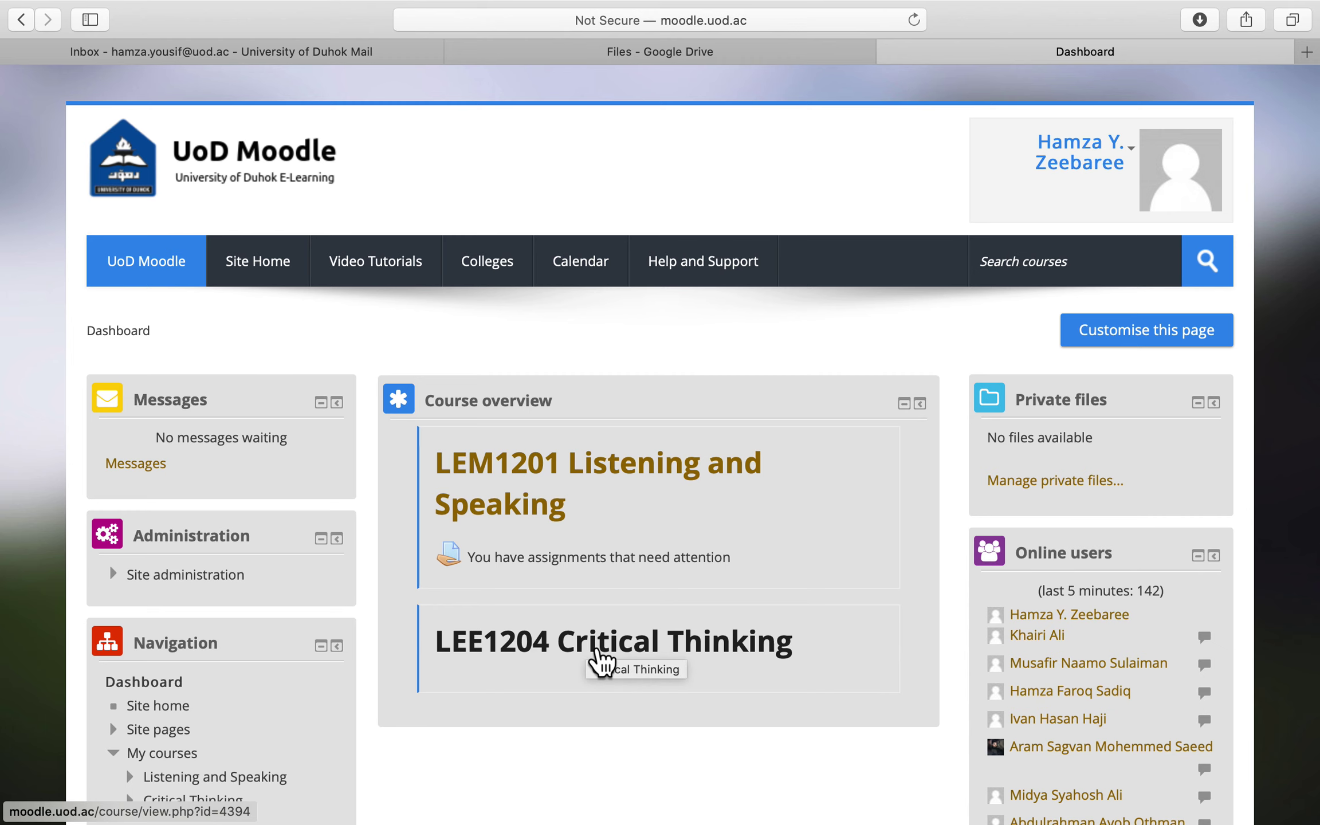
Enter LEE1204 Critical Thinking, enable editing, and add an activity or resource under Topic 4
{"action": "left_click", "coordinate": [602, 650]}
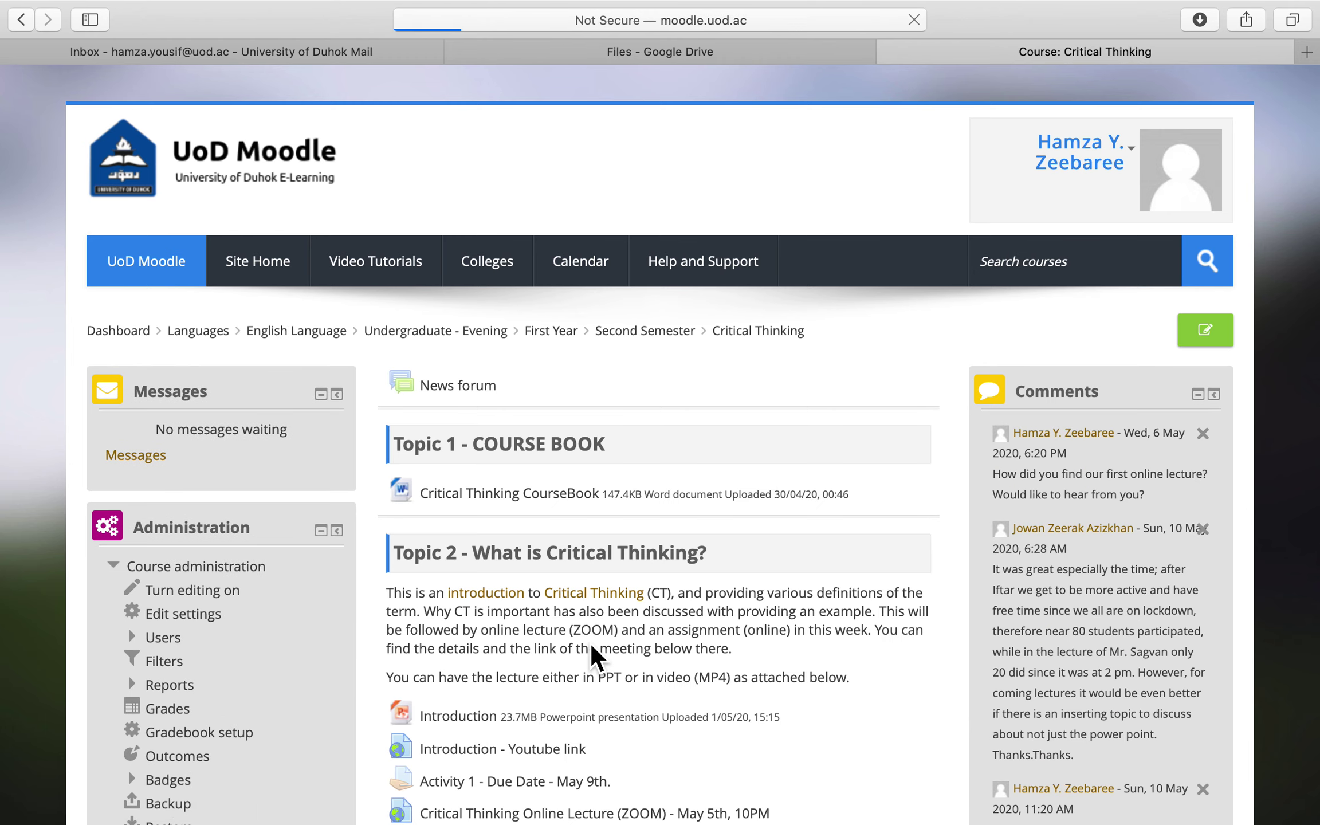
{"action": "scroll", "coordinate": [596, 655], "scroll_direction": "down", "scroll_amount": 1}
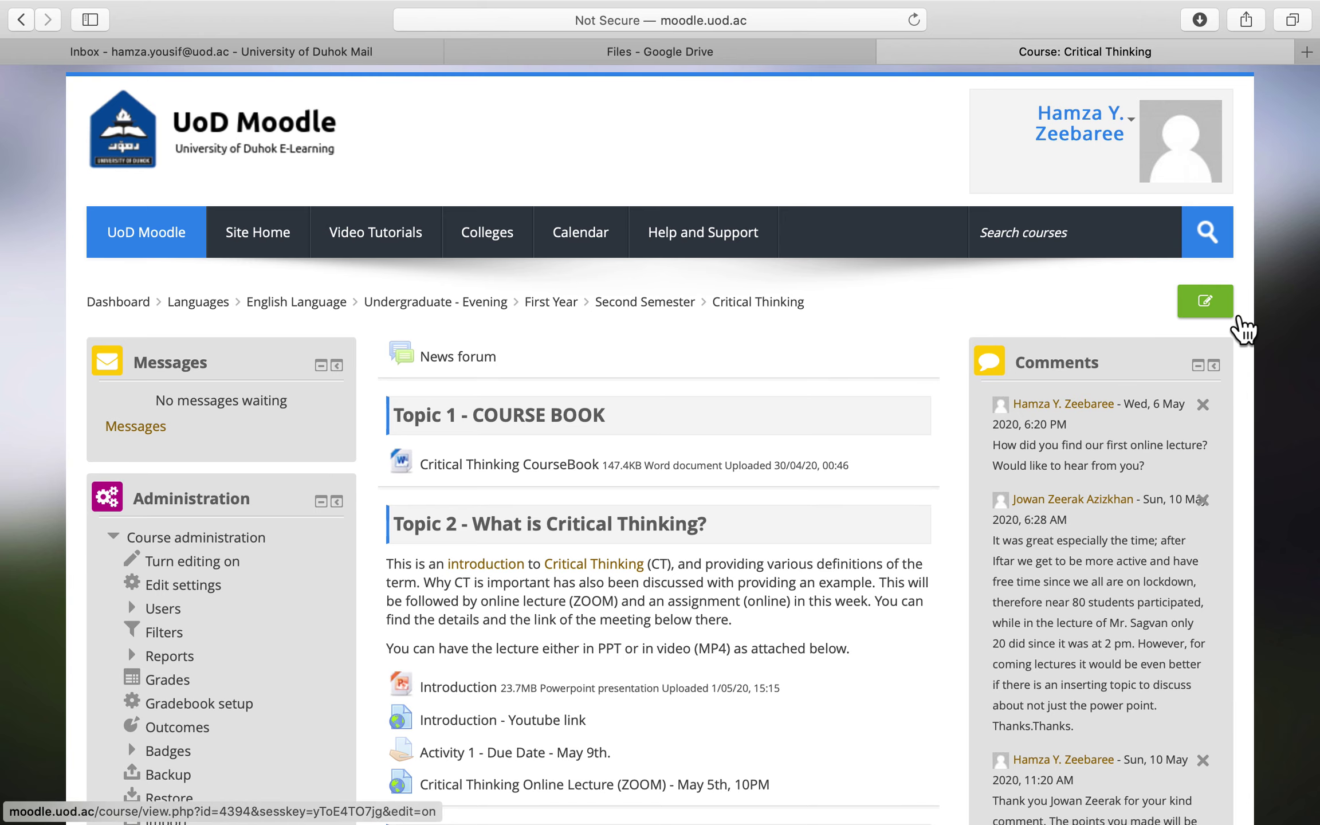
{"action": "left_click", "coordinate": [1243, 328]}
{"action": "scroll", "coordinate": [870, 530], "scroll_direction": "down", "scroll_amount": 2}
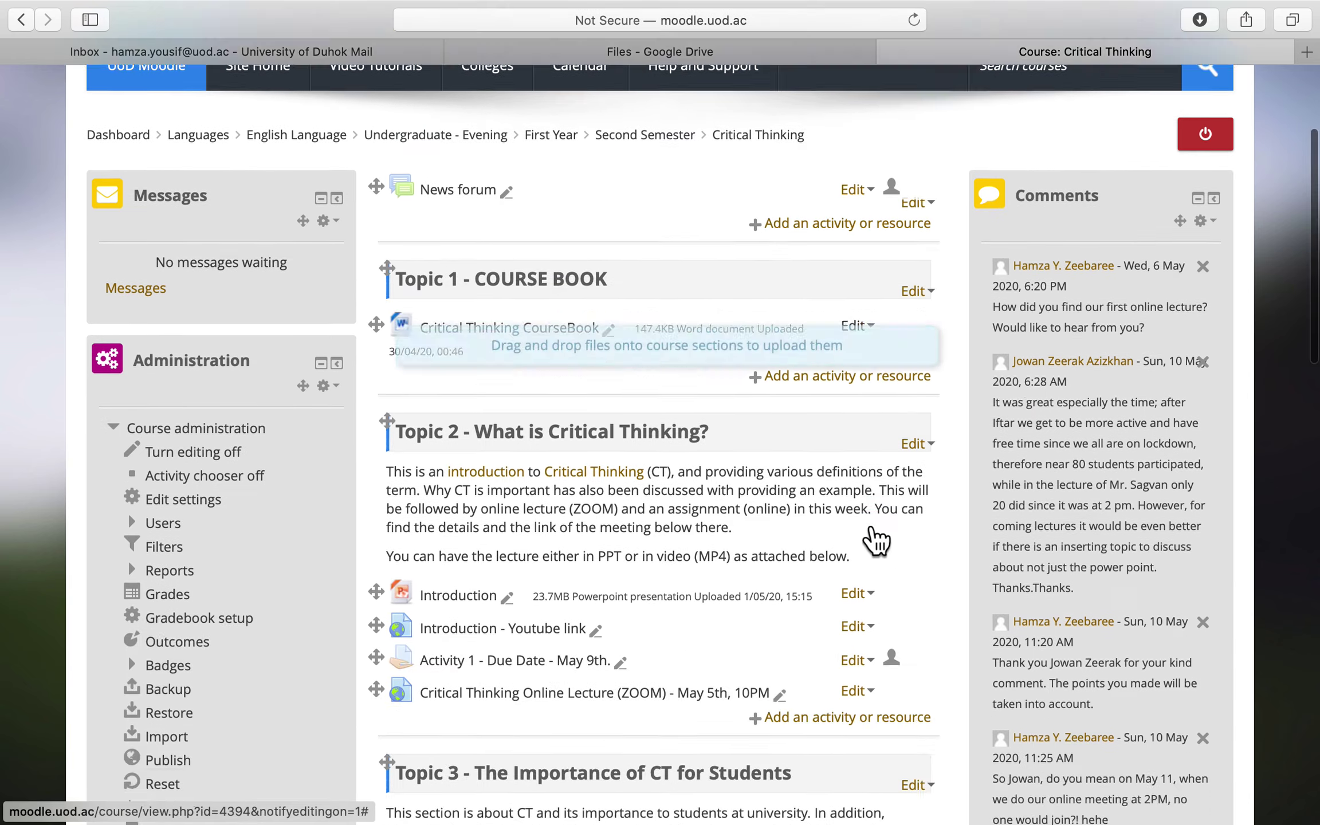
{"action": "scroll", "coordinate": [876, 539], "scroll_direction": "down", "scroll_amount": 3}
{"action": "scroll", "coordinate": [870, 540], "scroll_direction": "down", "scroll_amount": 4}
{"action": "scroll", "coordinate": [870, 540], "scroll_direction": "down", "scroll_amount": 1}
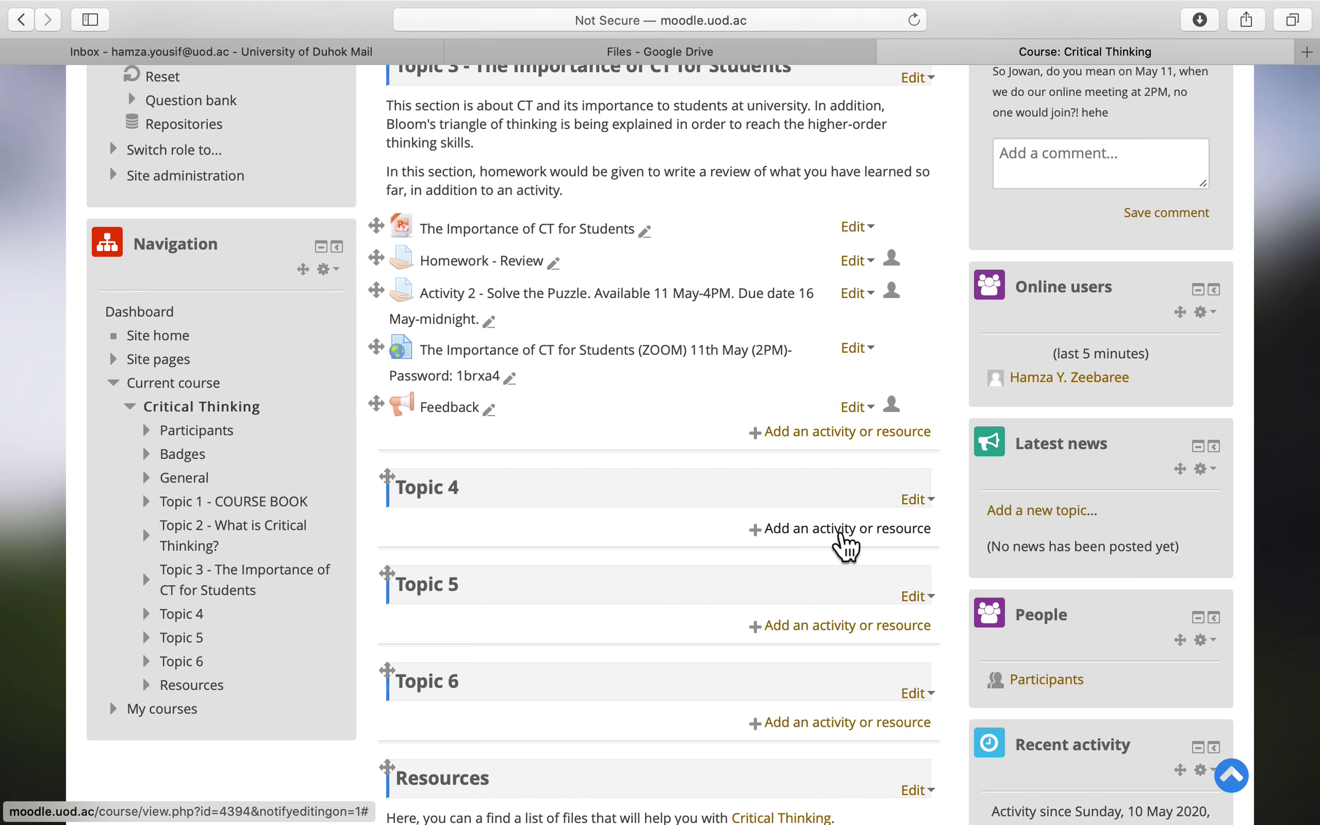
{"action": "left_click", "coordinate": [844, 534]}
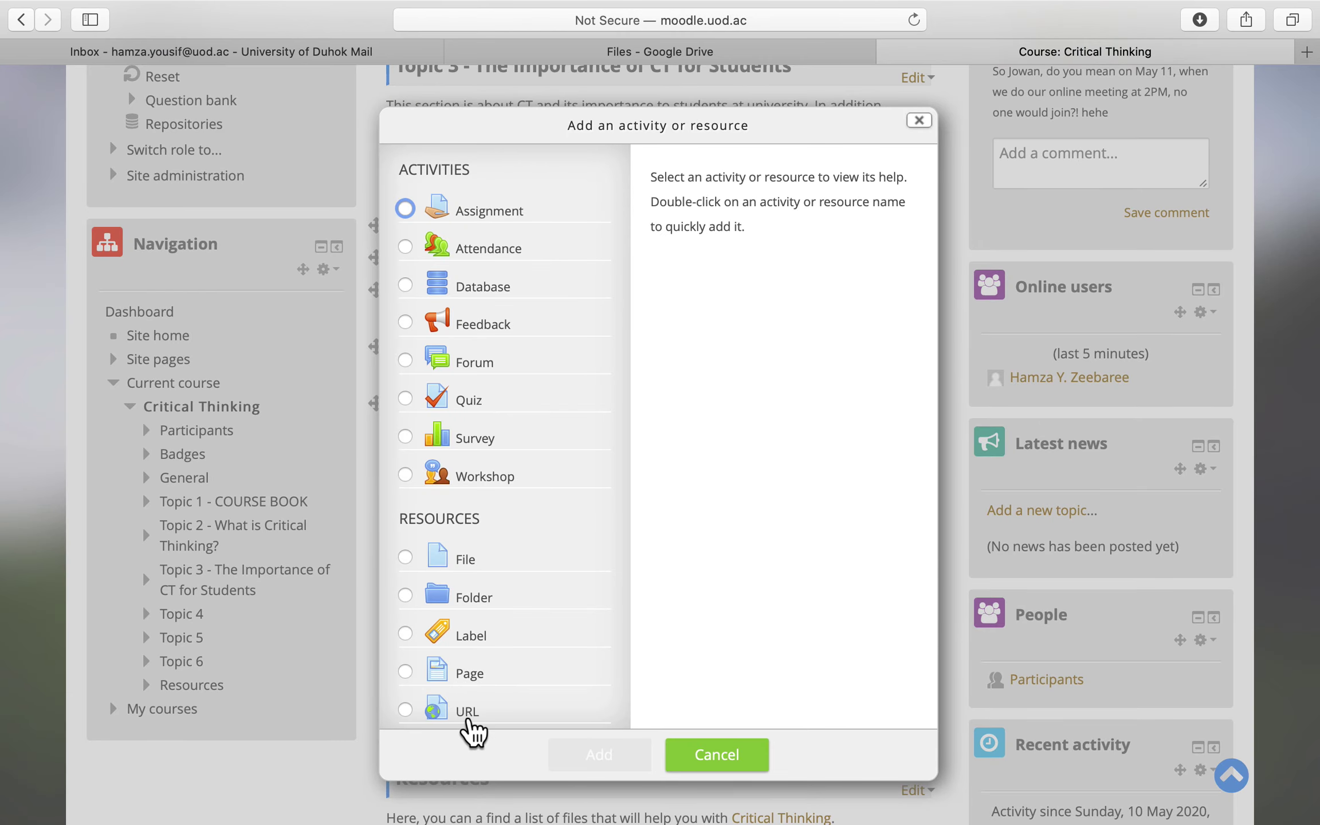
Add a URL resource to Topic 4 and focus its Name field
{"action": "left_click", "coordinate": [472, 732]}
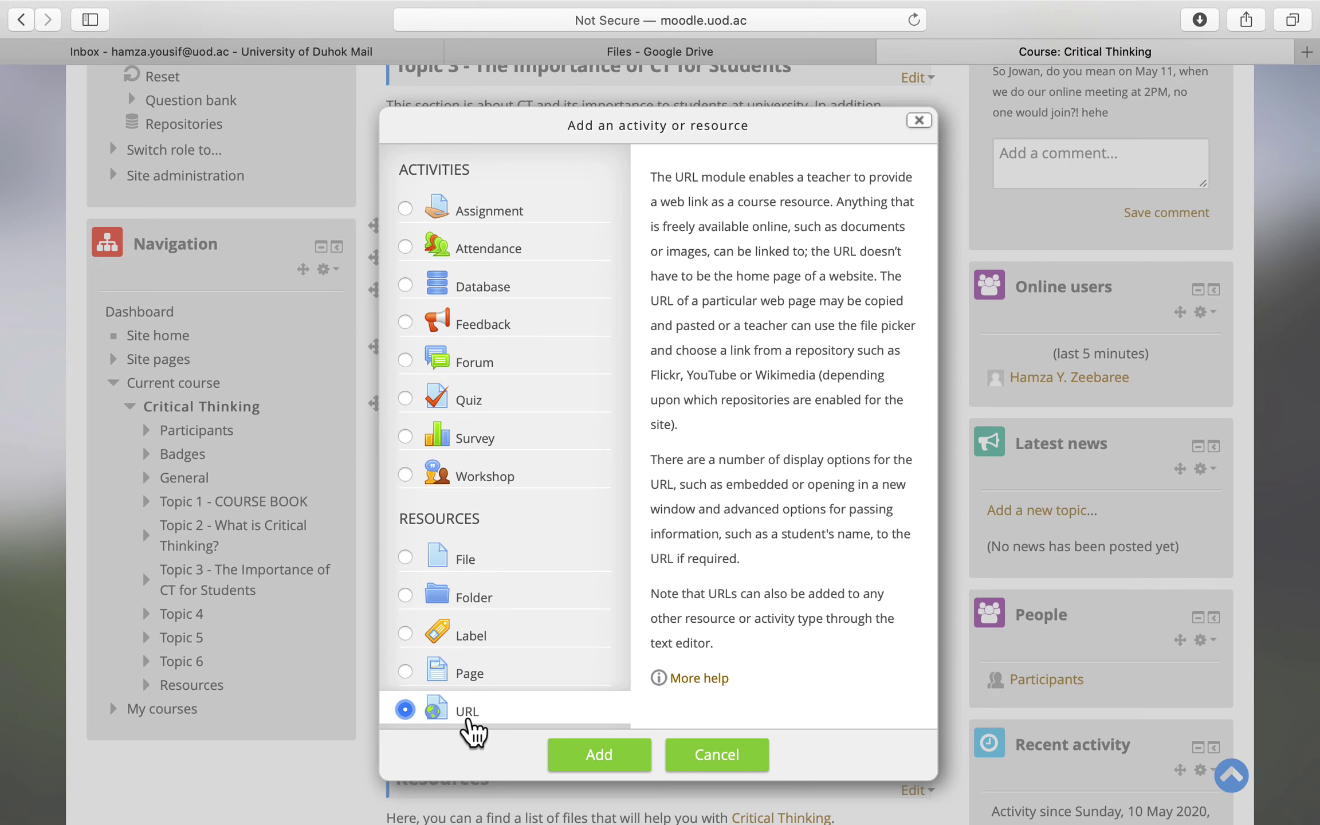
{"action": "left_click", "coordinate": [615, 753]}
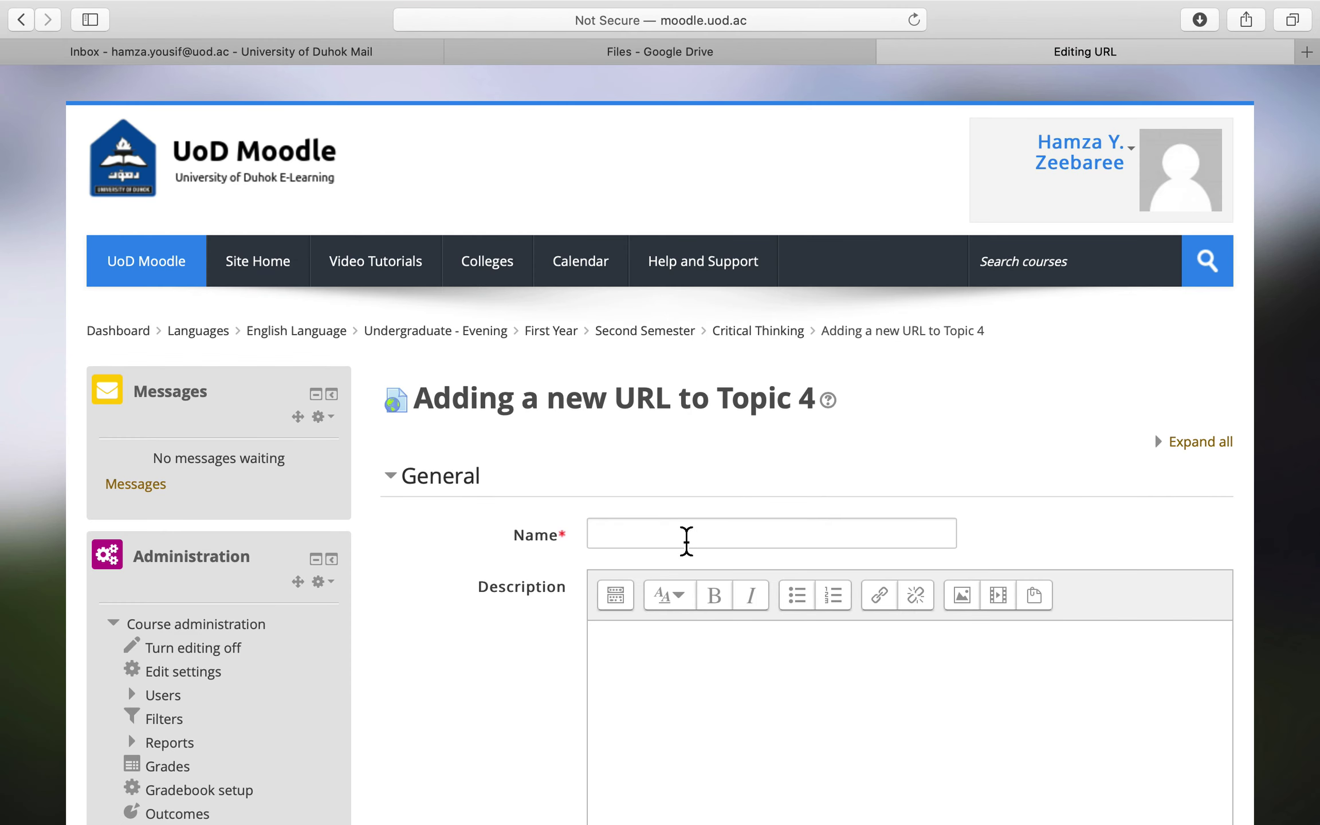
{"action": "left_click", "coordinate": [683, 536]}
{"action": "type", "text": "CT Introdcution"}
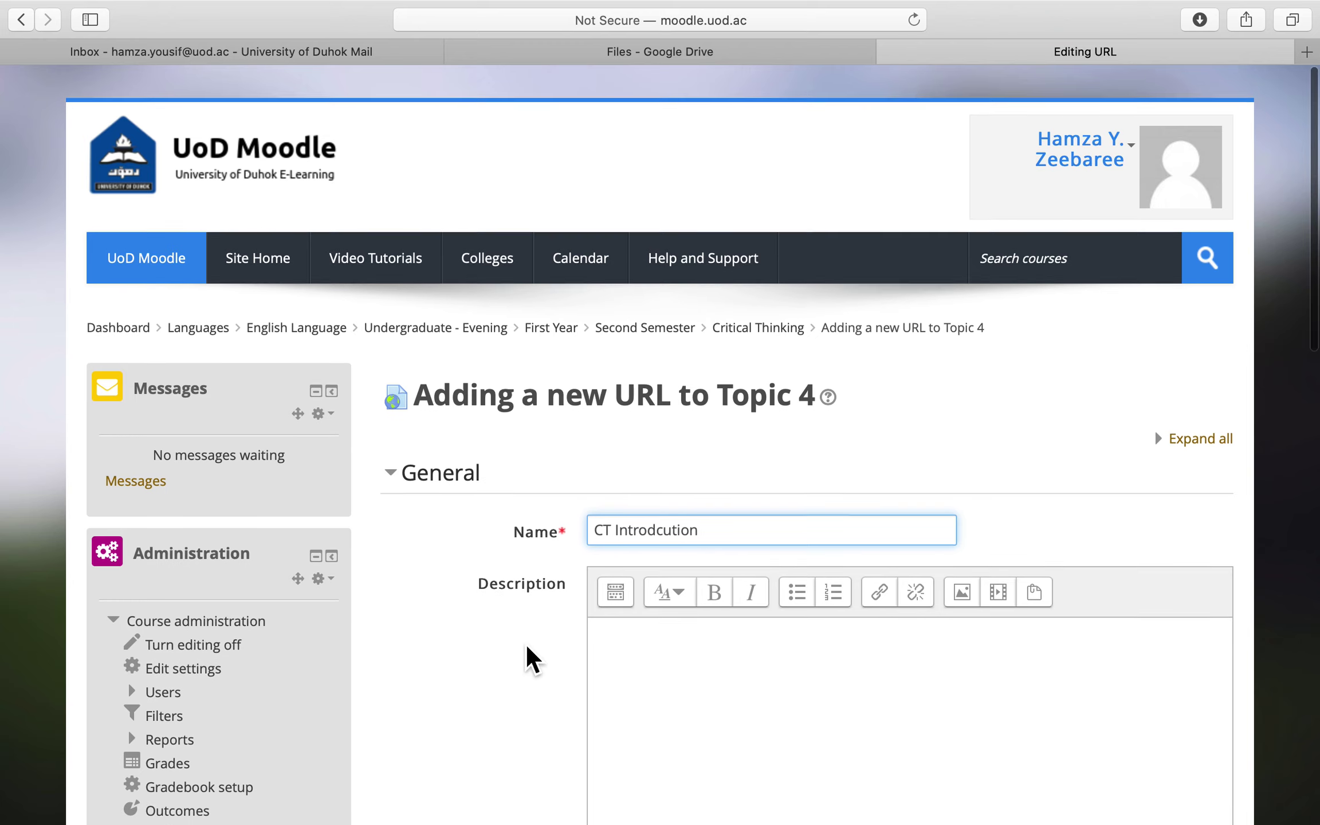
{"action": "scroll", "coordinate": [531, 656], "scroll_direction": "down", "scroll_amount": 5}
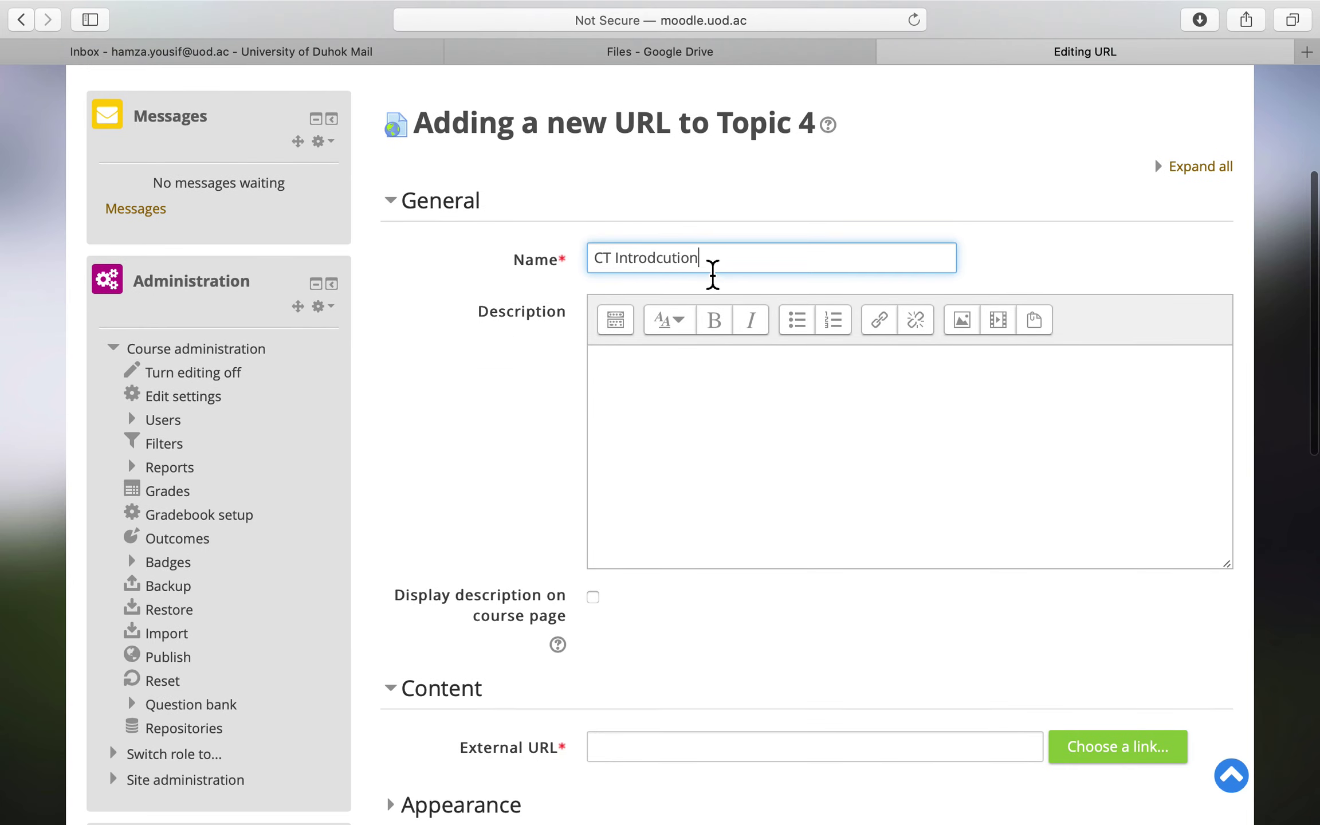
{"action": "scroll", "coordinate": [521, 707], "scroll_direction": "down", "scroll_amount": 1}
{"action": "scroll", "coordinate": [516, 704], "scroll_direction": "down", "scroll_amount": 1}
Paste the Drive video link as the External URL and save 'CT Introdcution'
{"action": "left_click", "coordinate": [633, 705]}
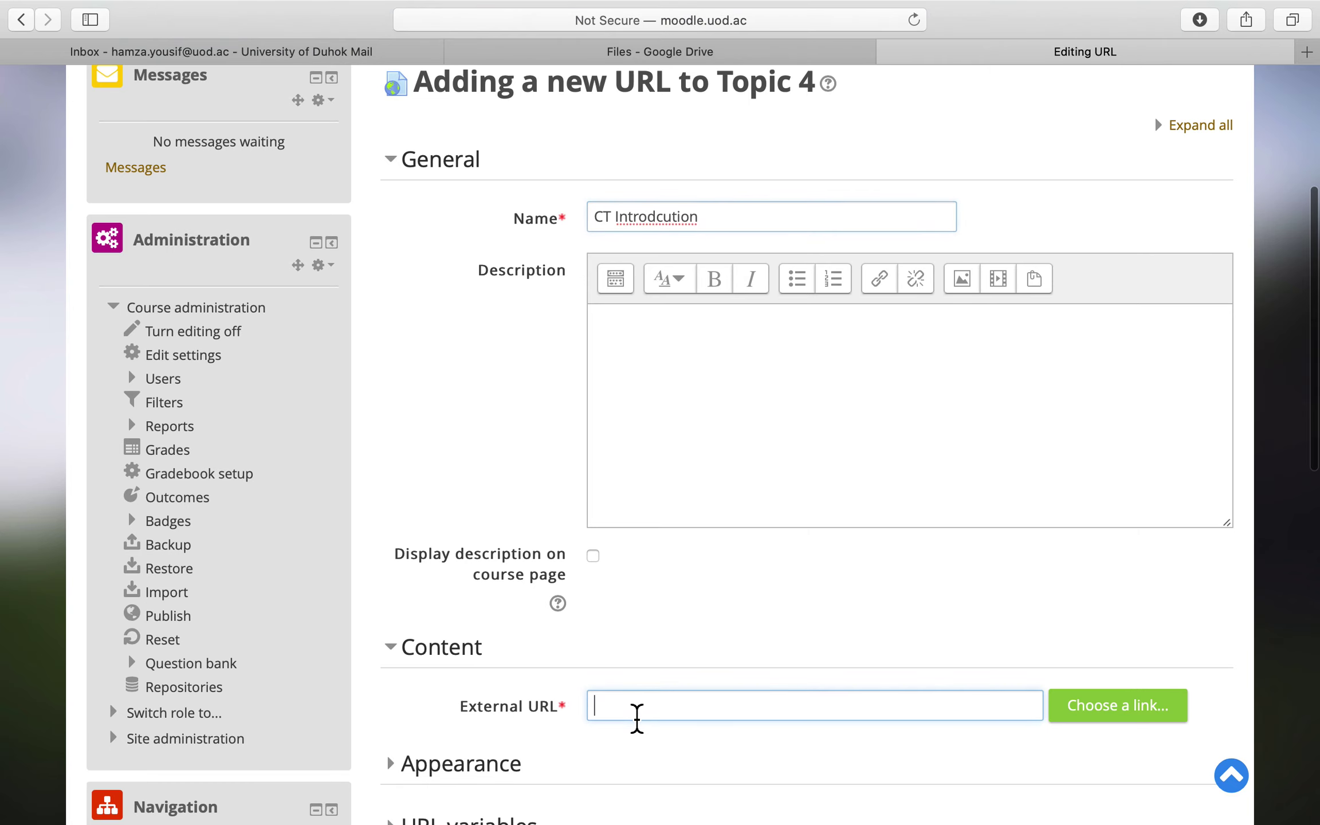
{"action": "right_click", "coordinate": [638, 721]}
{"action": "left_click", "coordinate": [612, 714]}
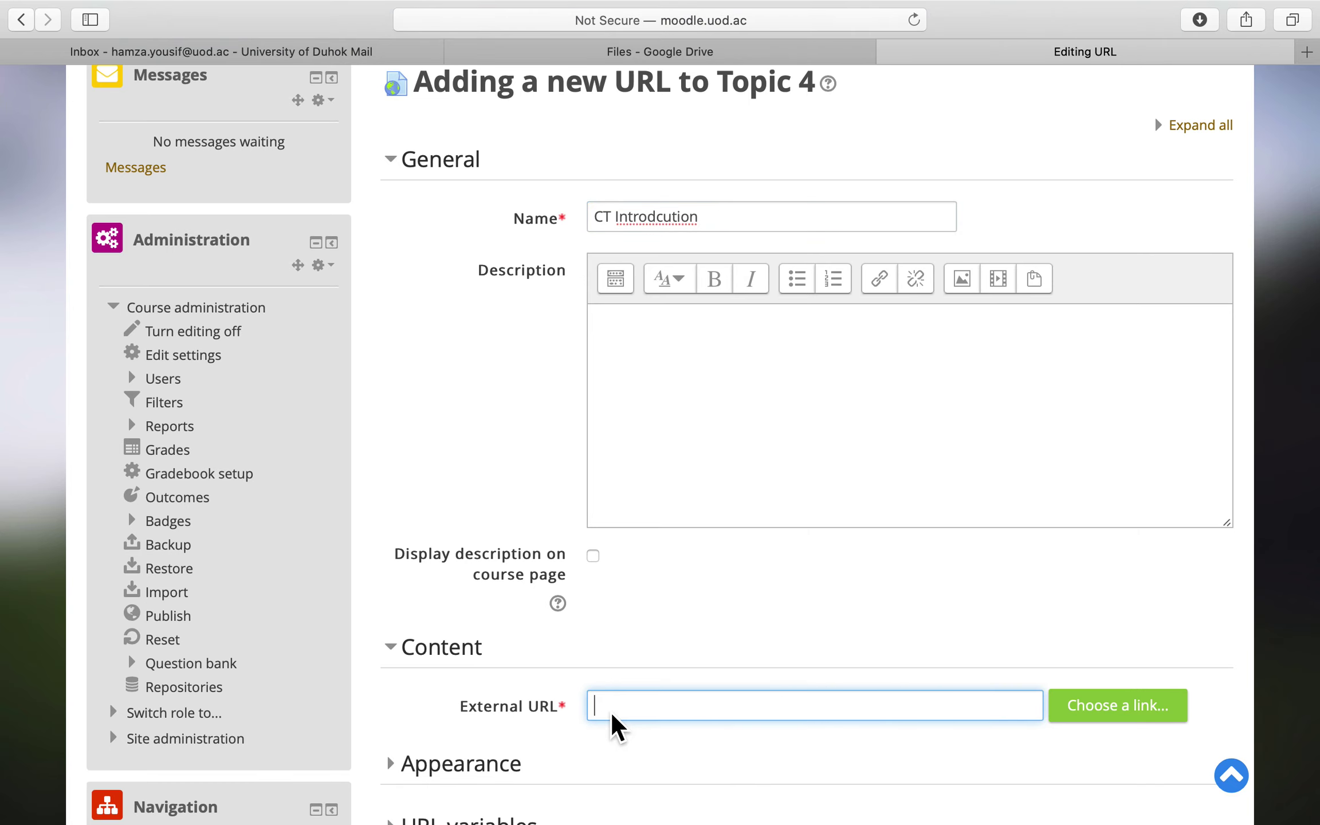
{"action": "right_click", "coordinate": [612, 714]}
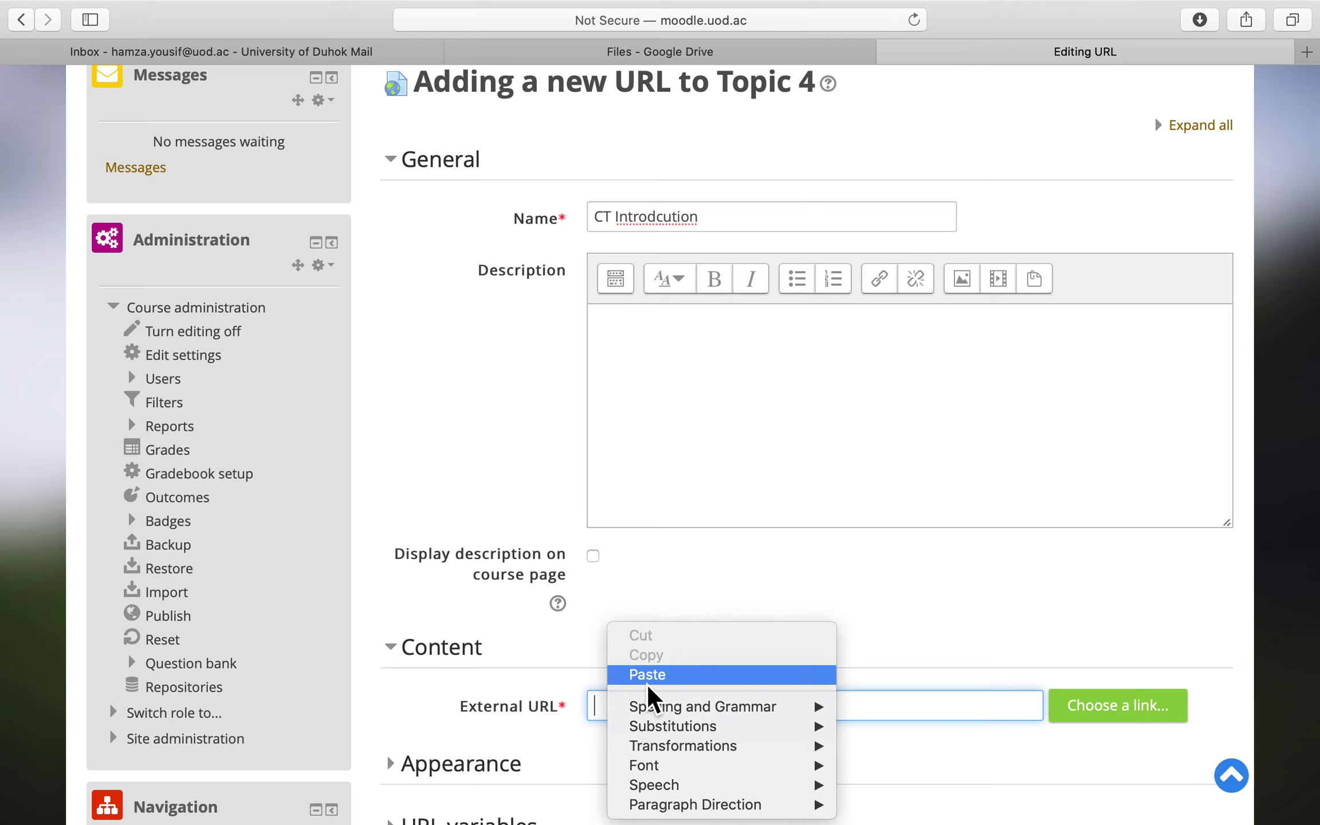
{"action": "left_click", "coordinate": [689, 677]}
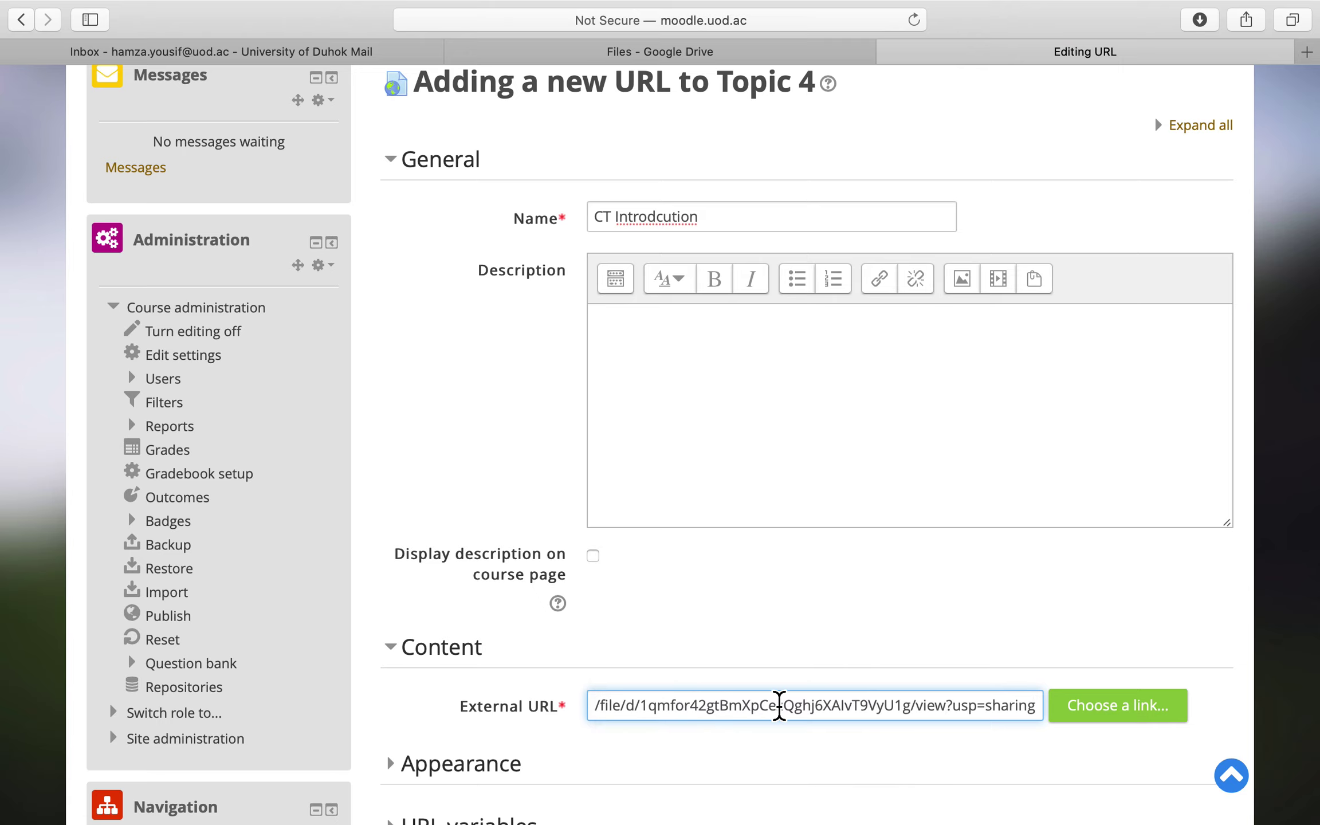
{"action": "scroll", "coordinate": [777, 707], "scroll_direction": "down", "scroll_amount": 1}
{"action": "scroll", "coordinate": [779, 706], "scroll_direction": "down", "scroll_amount": 3}
{"action": "scroll", "coordinate": [780, 705], "scroll_direction": "down", "scroll_amount": 2}
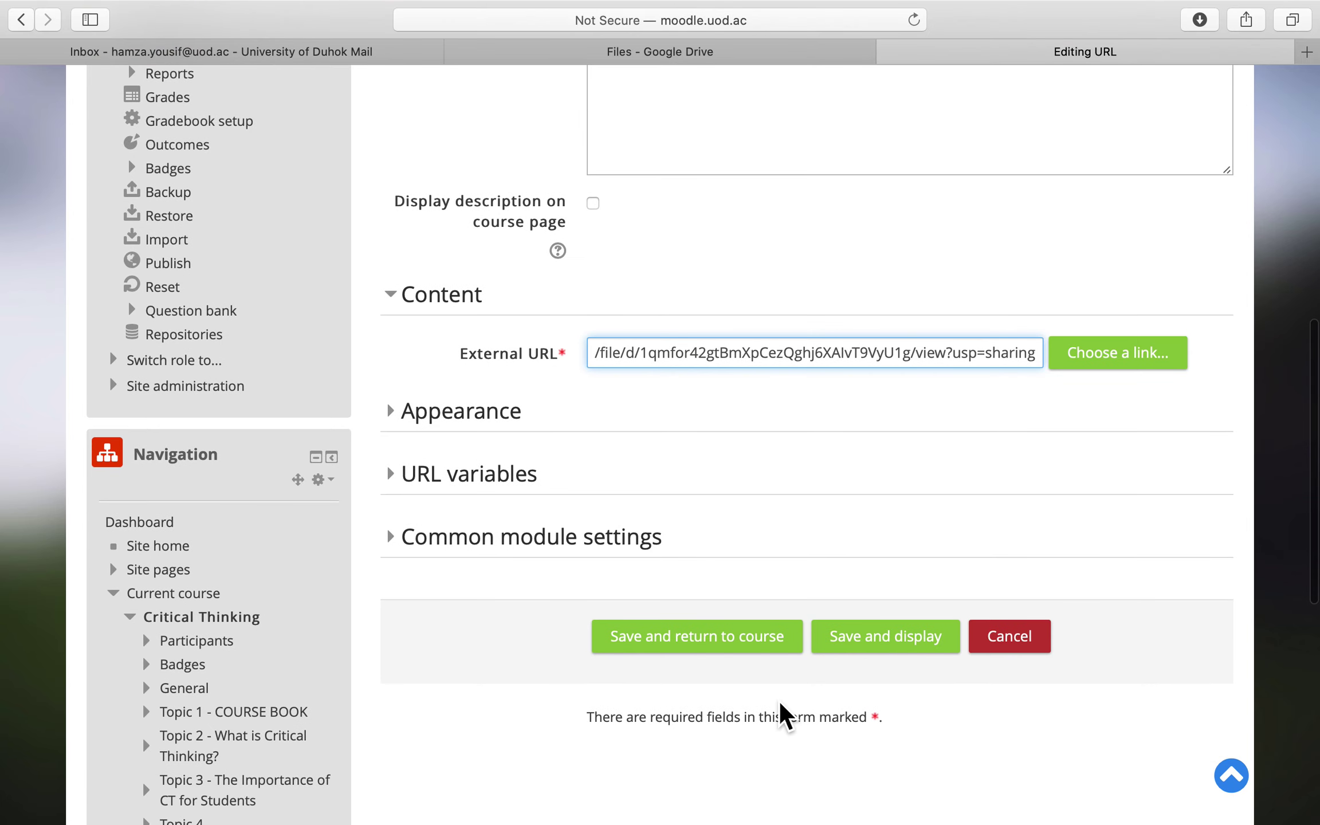
{"action": "left_click", "coordinate": [691, 658]}
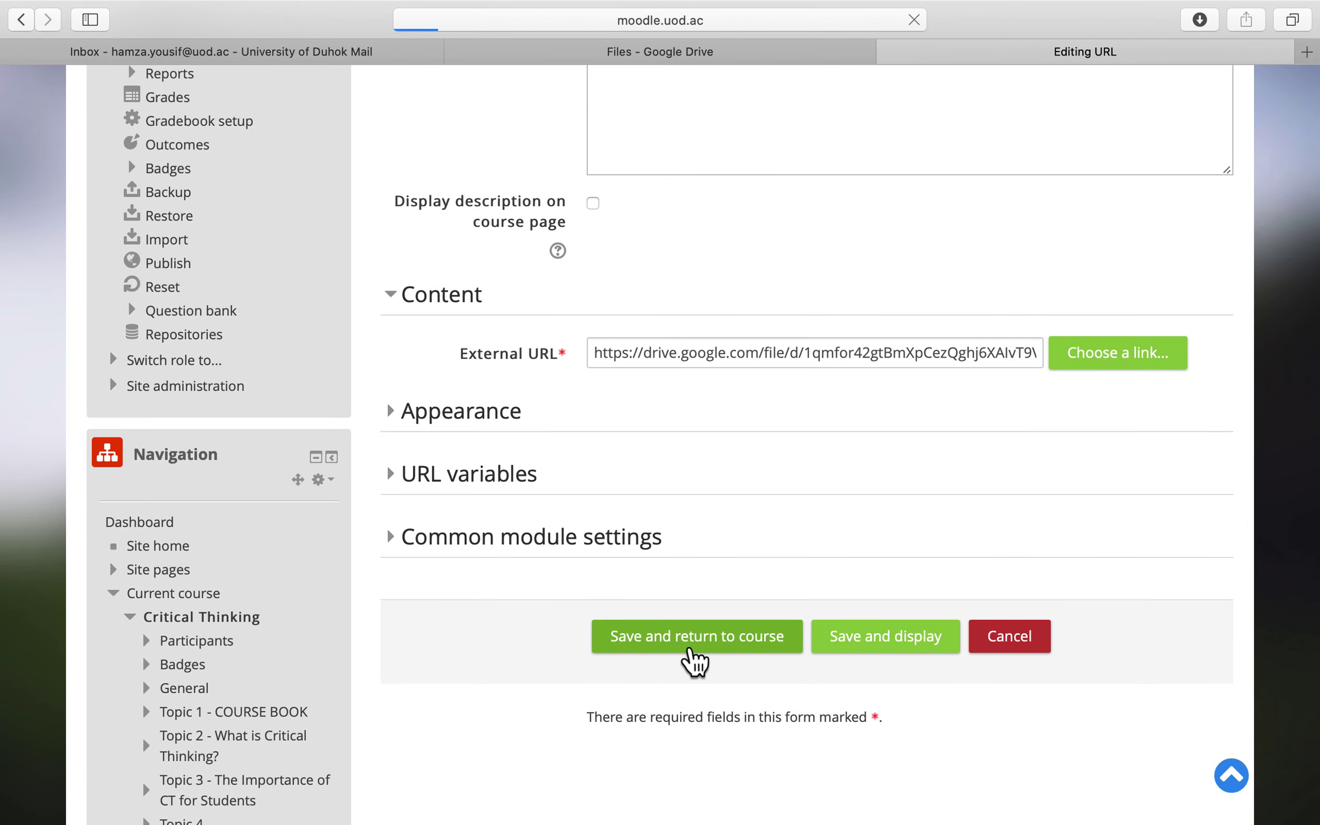
{"action": "scroll", "coordinate": [683, 654], "scroll_direction": "up", "scroll_amount": 3}
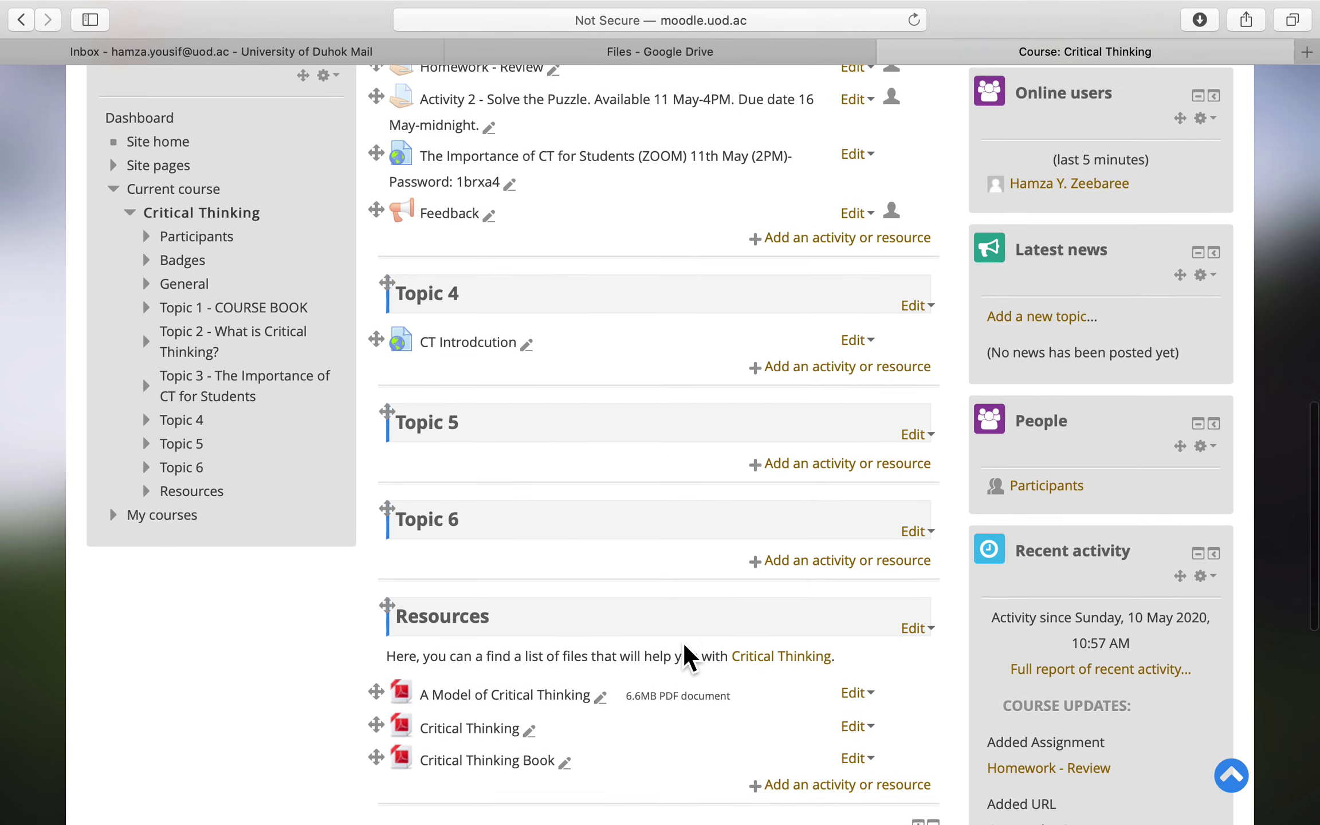
{"action": "scroll", "coordinate": [684, 654], "scroll_direction": "up", "scroll_amount": 1}
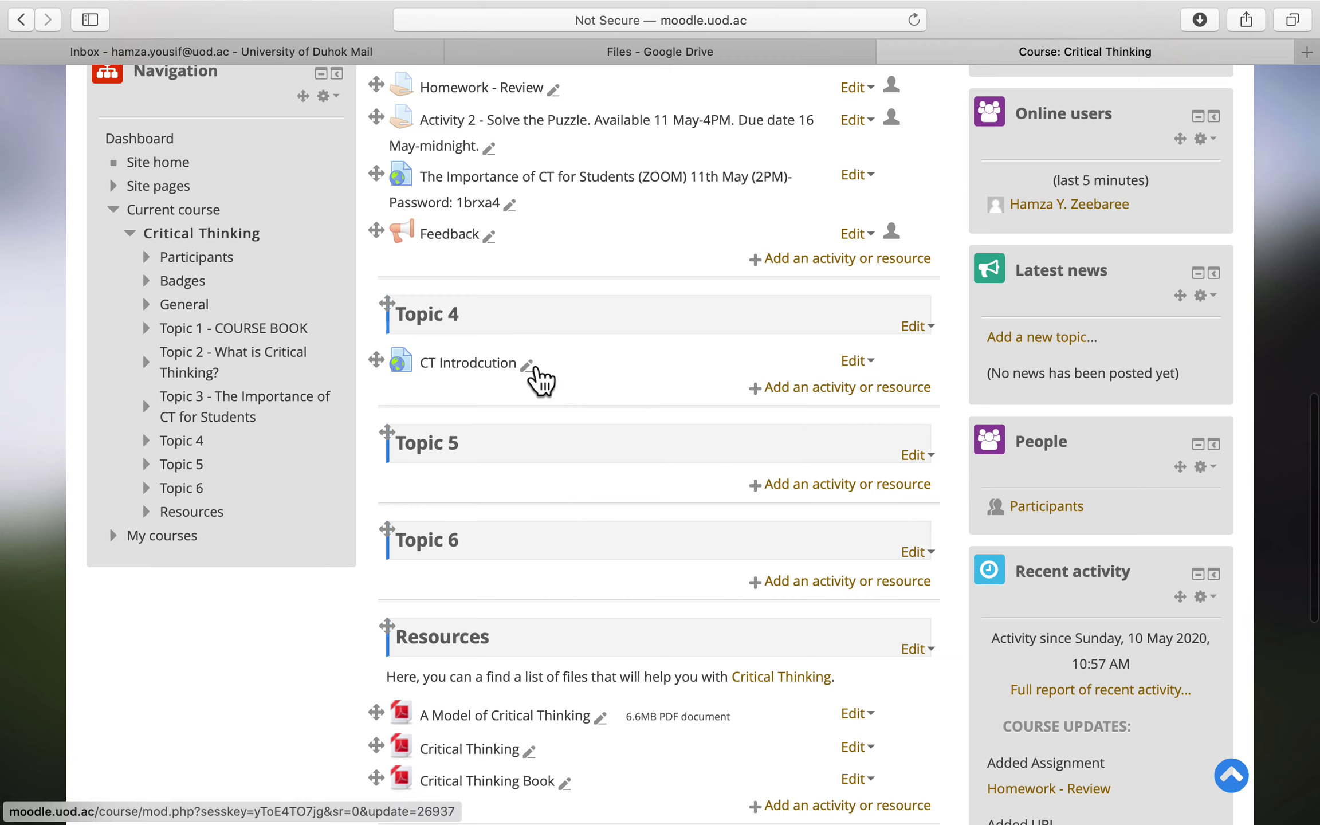
Rename the 'CT Introdcution' resource inline to 'CT Introdcution - Video'
{"action": "left_click", "coordinate": [539, 373]}
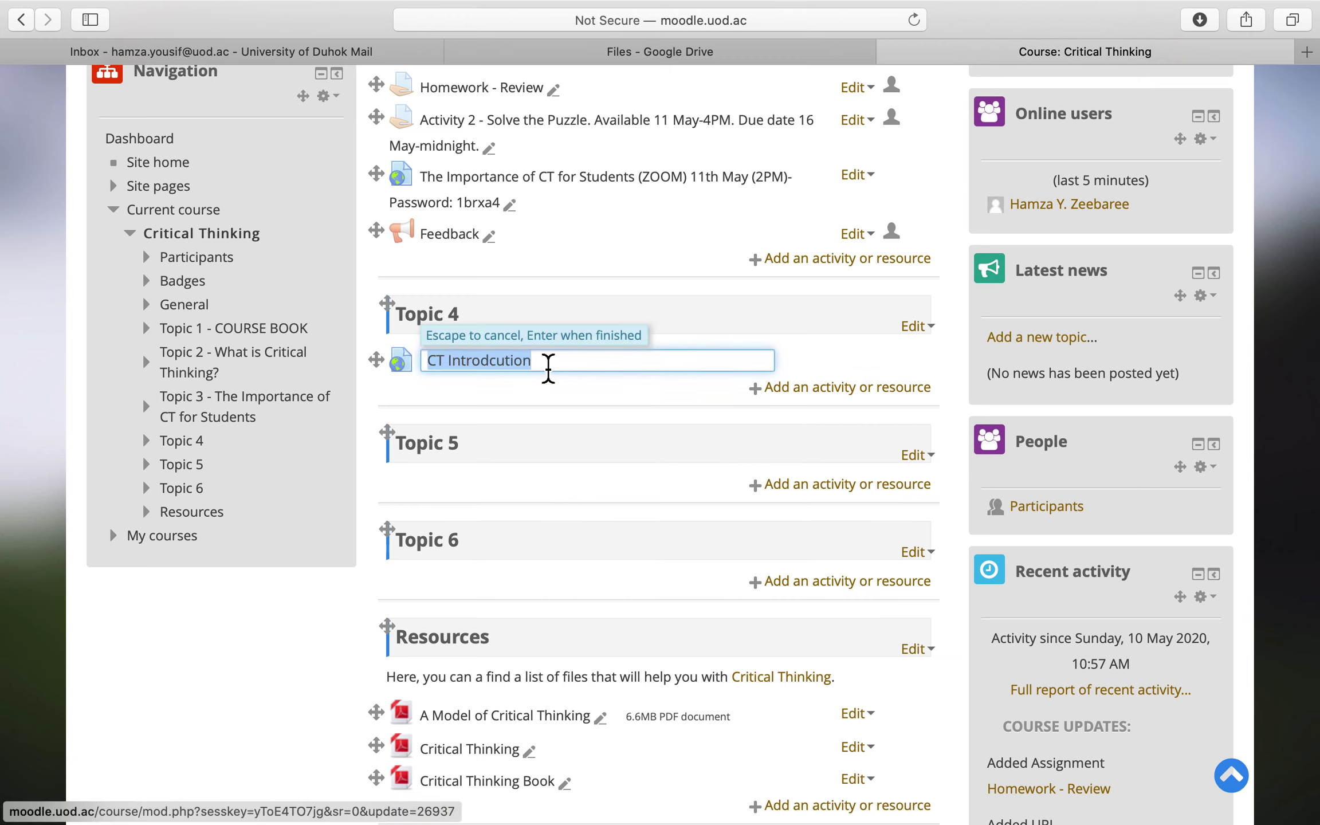
{"action": "key", "text": "Right"}
{"action": "type", "text": "-"}
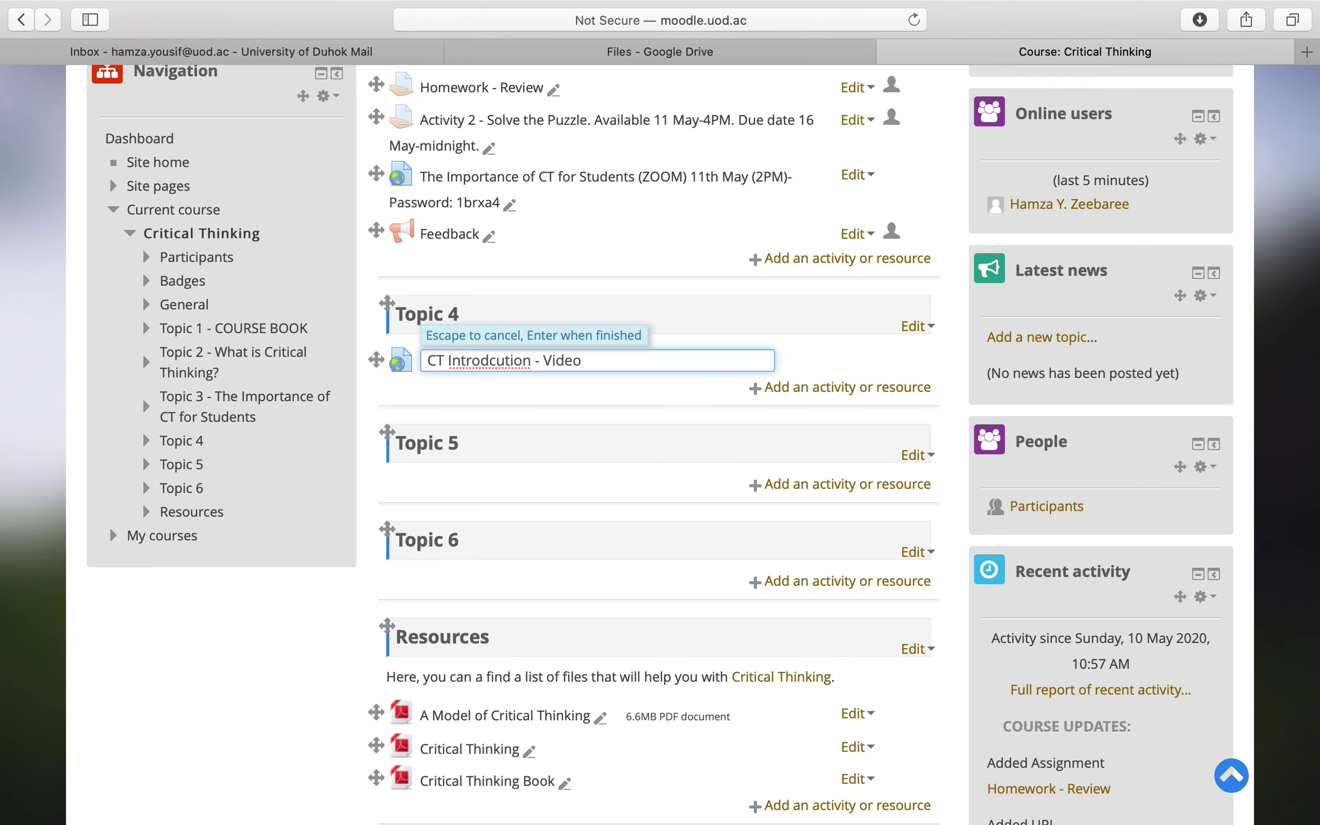
{"action": "key", "text": "Return"}
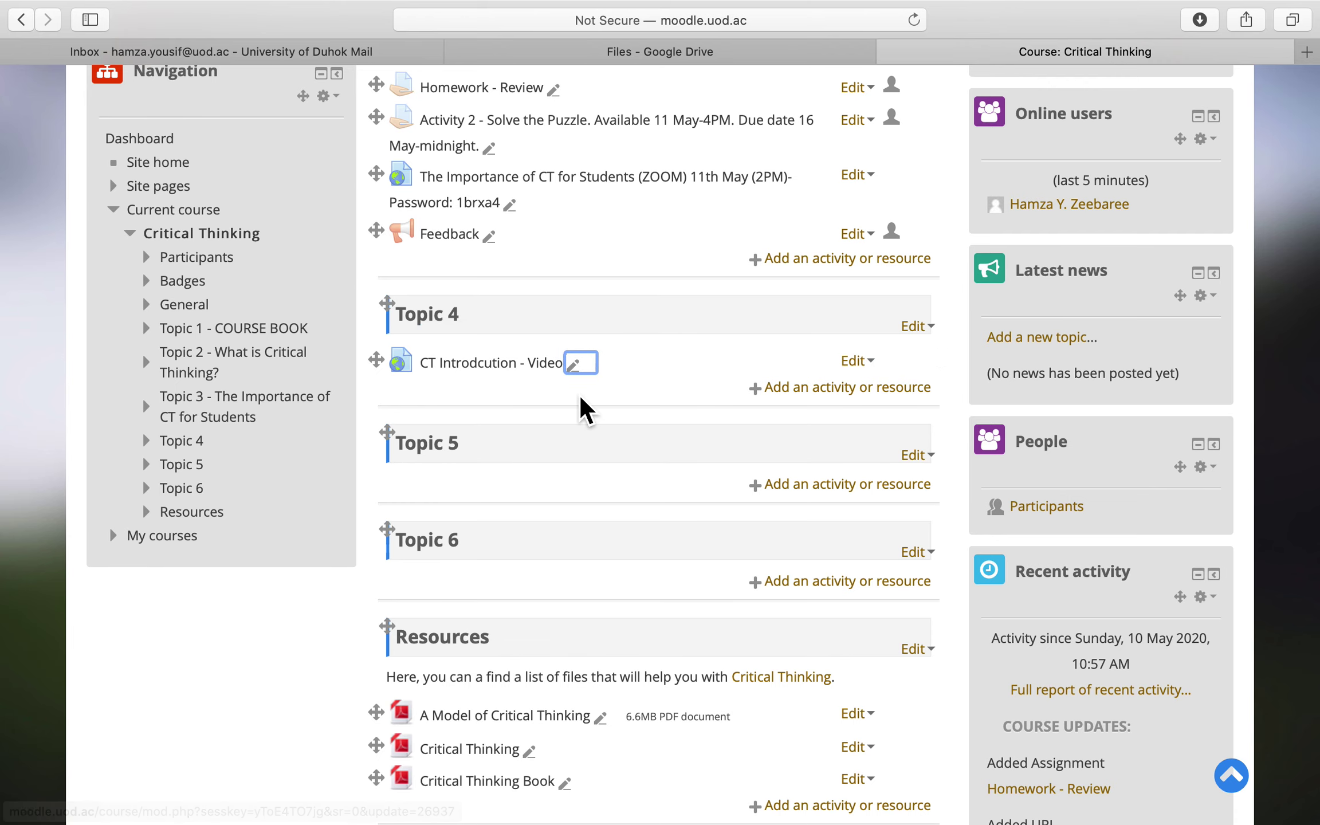
{"action": "scroll", "coordinate": [891, 413], "scroll_direction": "up", "scroll_amount": 5}
{"action": "scroll", "coordinate": [891, 413], "scroll_direction": "up", "scroll_amount": 3}
{"action": "scroll", "coordinate": [909, 414], "scroll_direction": "up", "scroll_amount": 2}
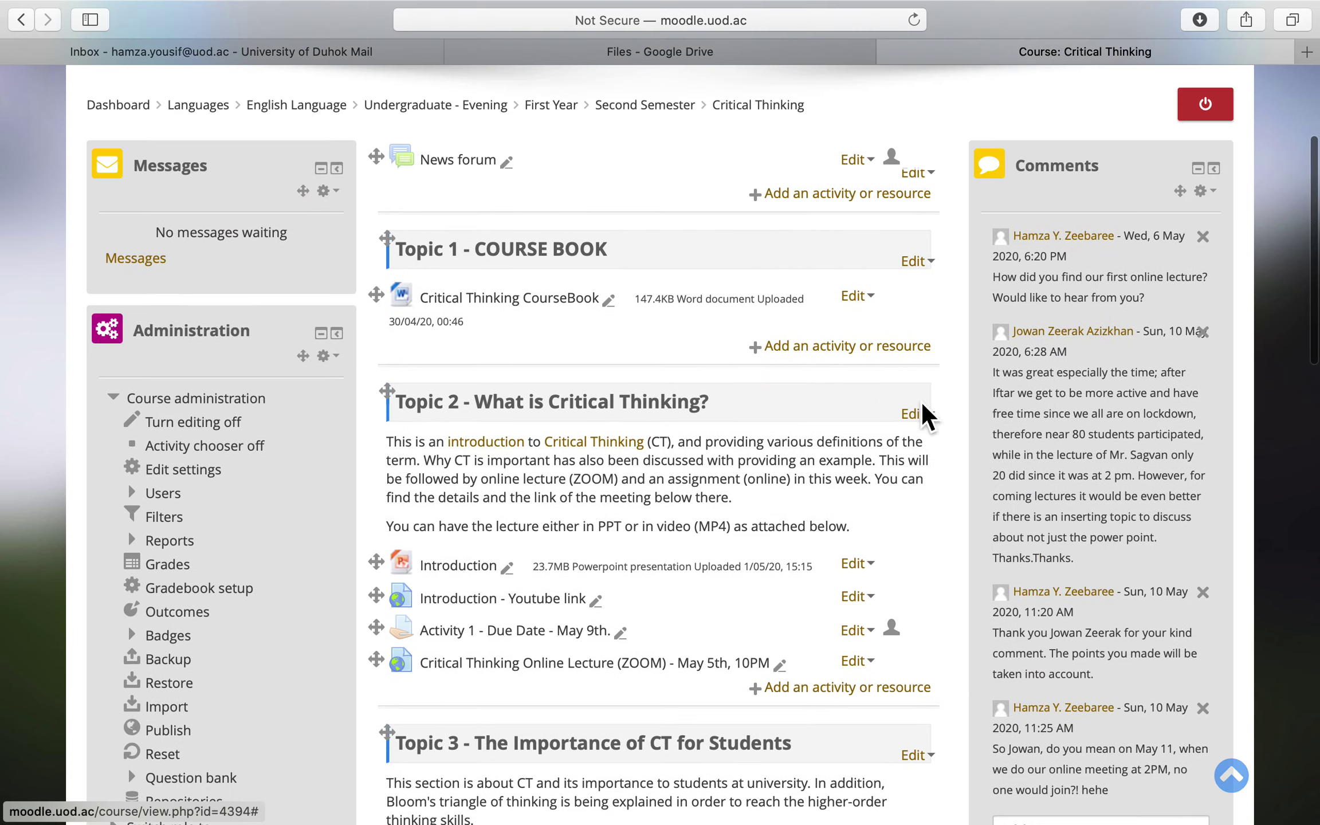
Turn editing off and follow the 'CT Introdcution - Video' link
{"action": "left_click", "coordinate": [1226, 112]}
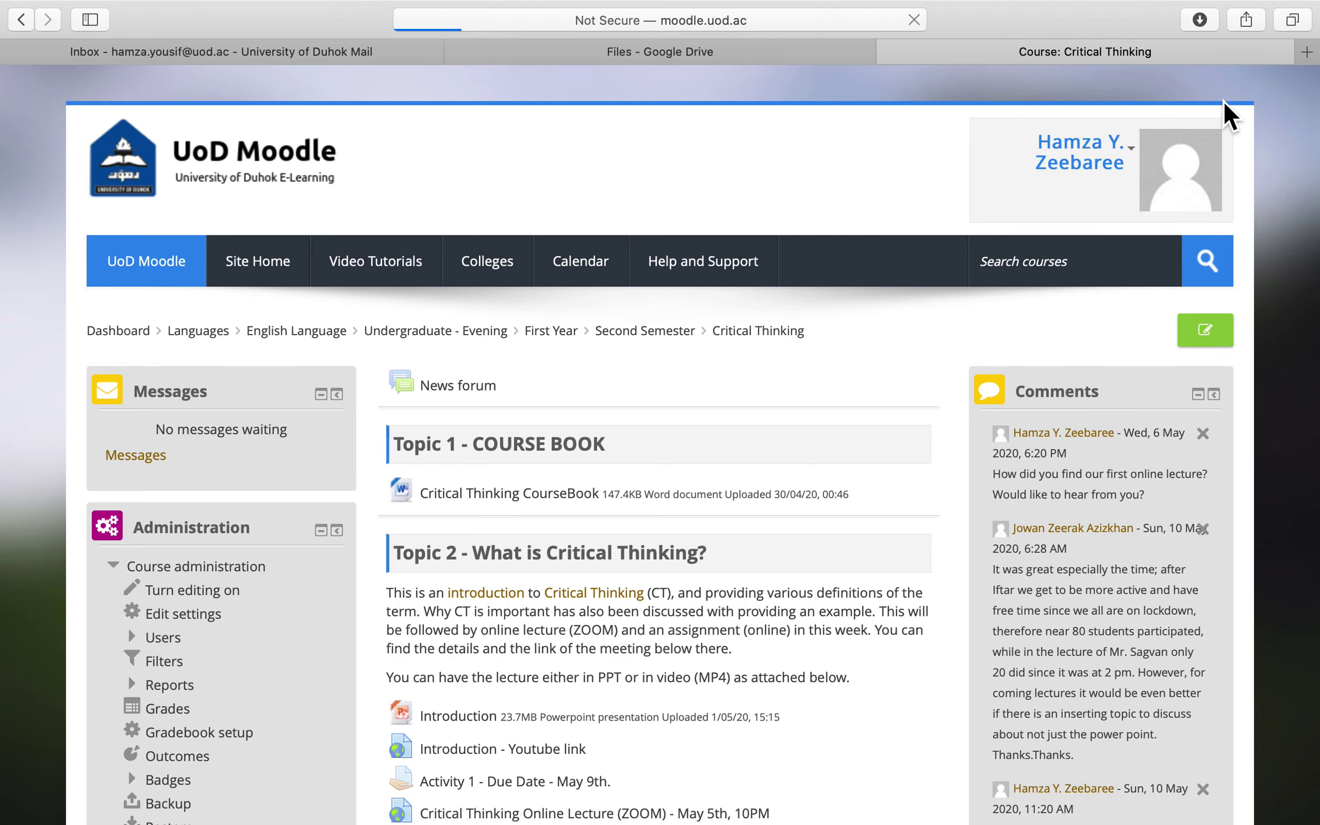
{"action": "scroll", "coordinate": [923, 389], "scroll_direction": "down", "scroll_amount": 2}
{"action": "scroll", "coordinate": [922, 388], "scroll_direction": "down", "scroll_amount": 2}
{"action": "scroll", "coordinate": [923, 389], "scroll_direction": "down", "scroll_amount": 3}
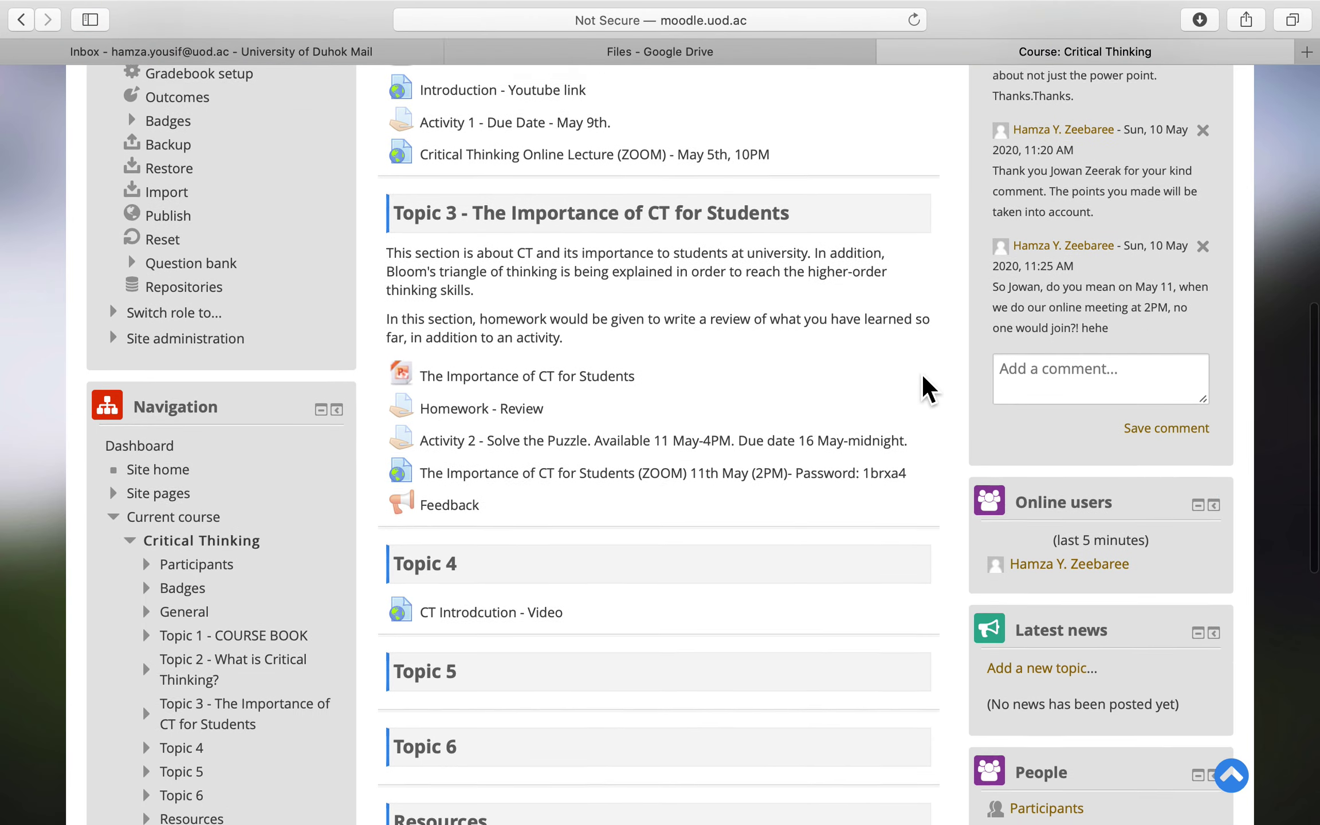
{"action": "scroll", "coordinate": [923, 390], "scroll_direction": "down", "scroll_amount": 1}
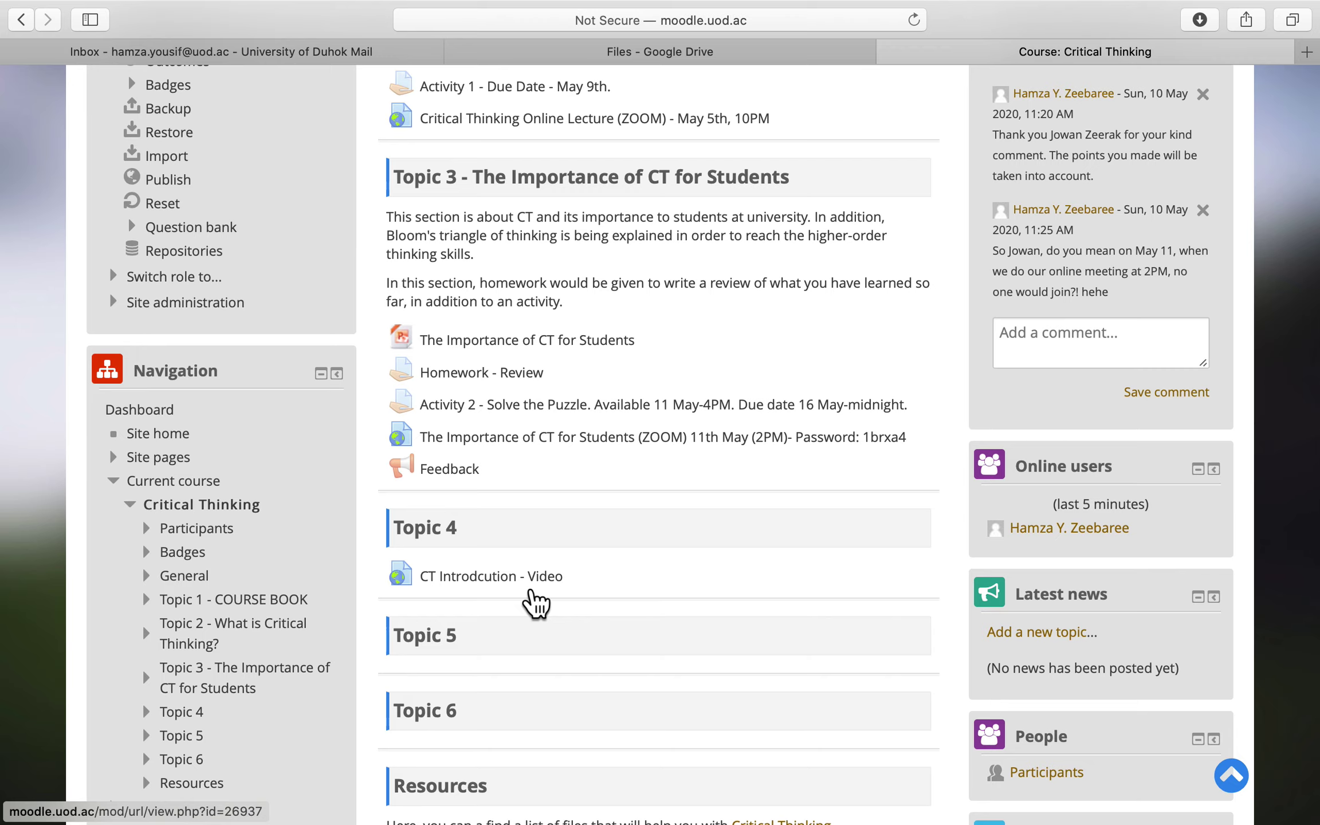
{"action": "left_click", "coordinate": [530, 592]}
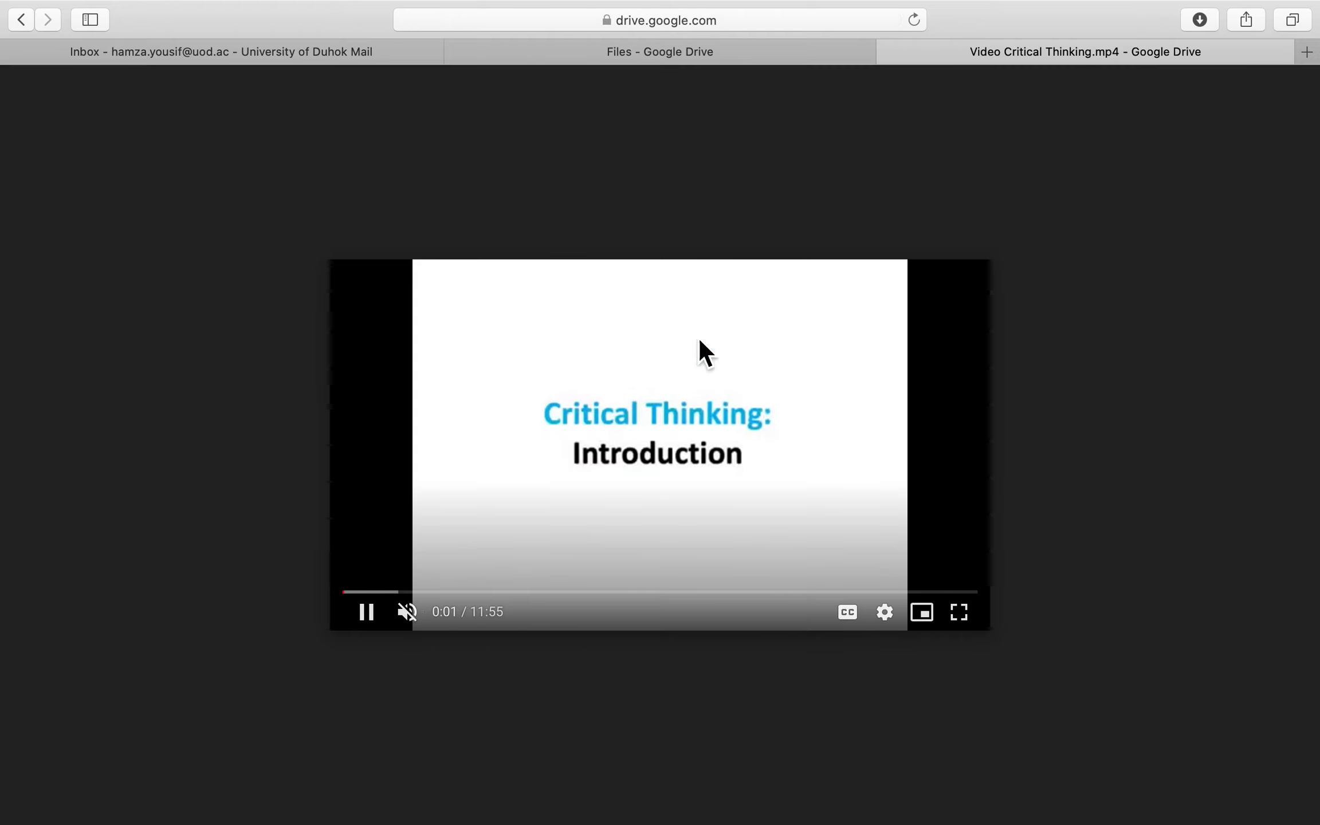
{"action": "mouse_move", "coordinate": [926, 206]}
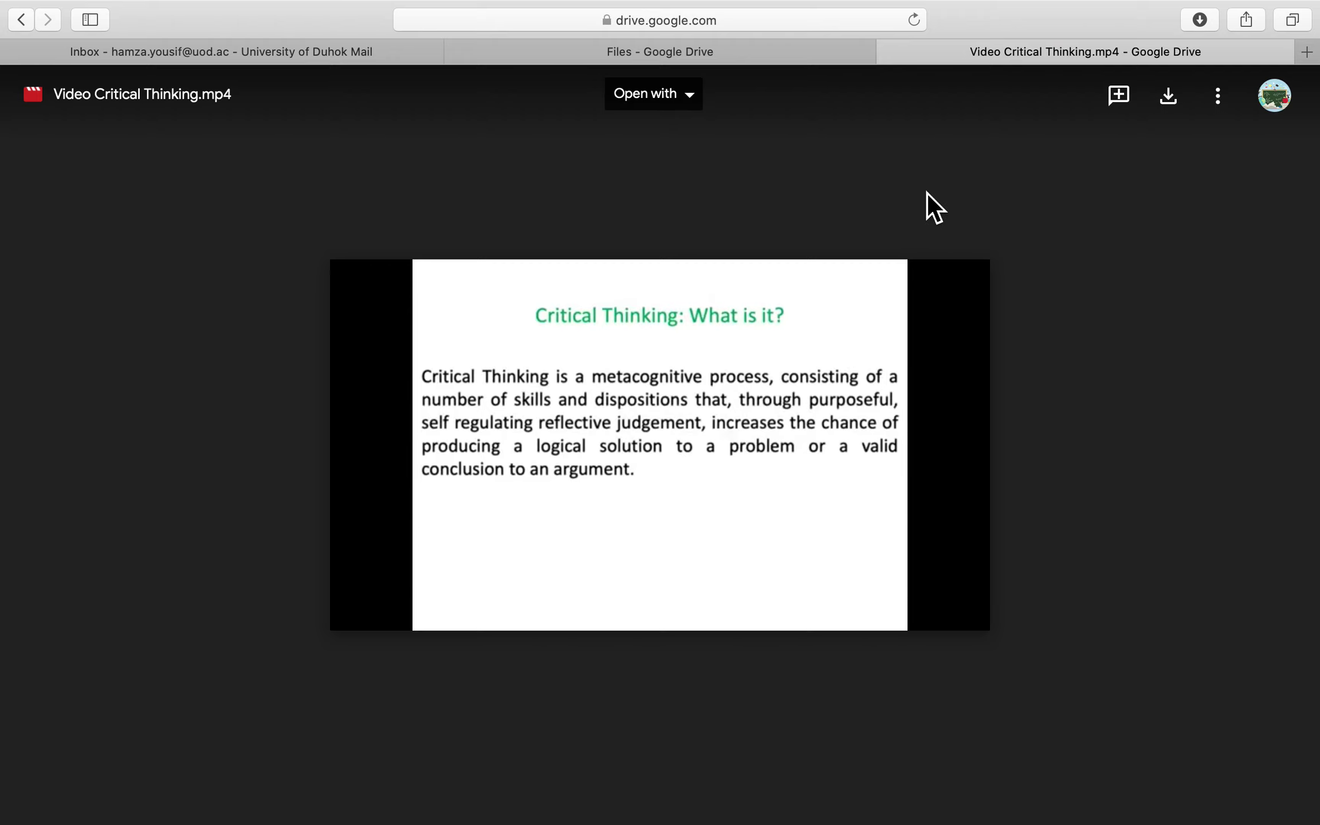
View the Video Critical Thinking.mp4 preview on its 'Critical Thinking: What is it?' slide
{"action": "left_click", "coordinate": [821, 13]}
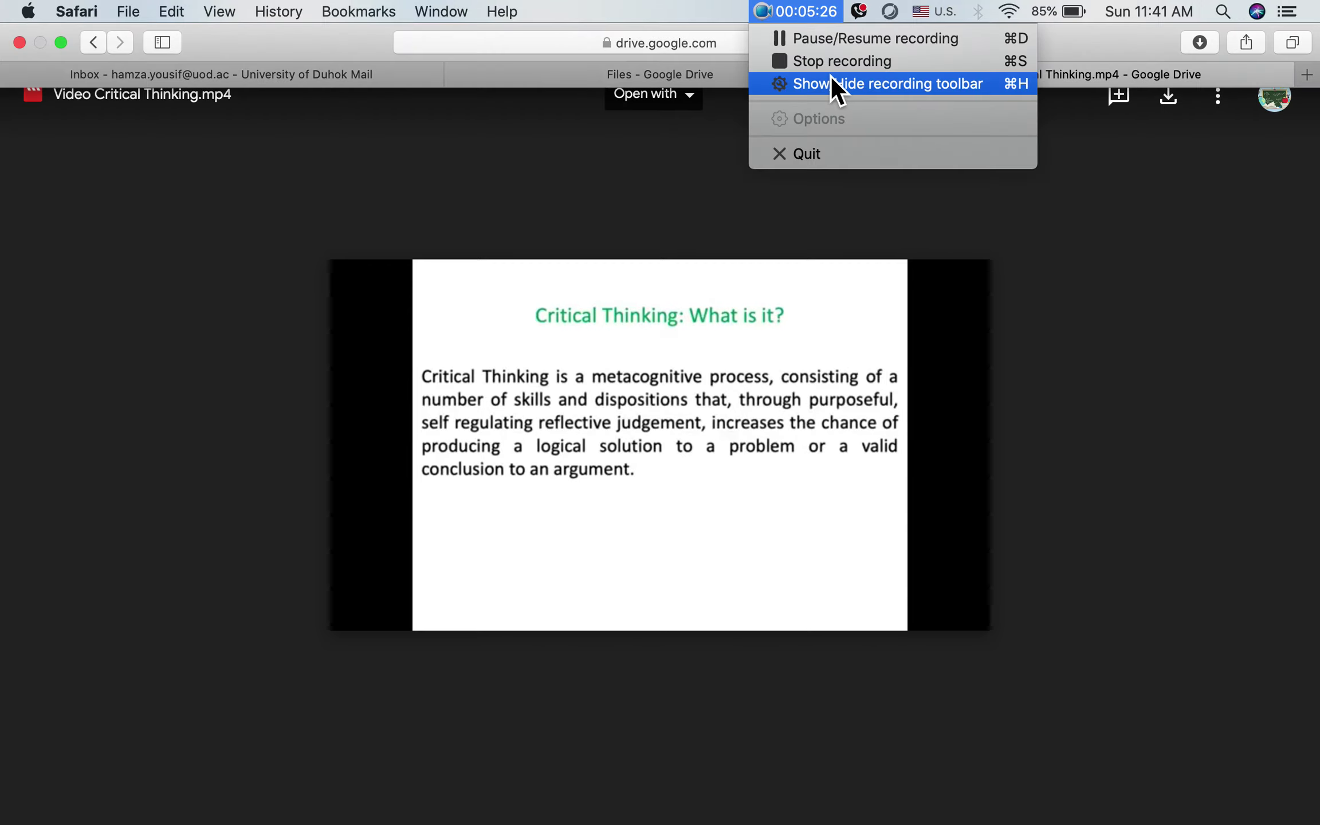